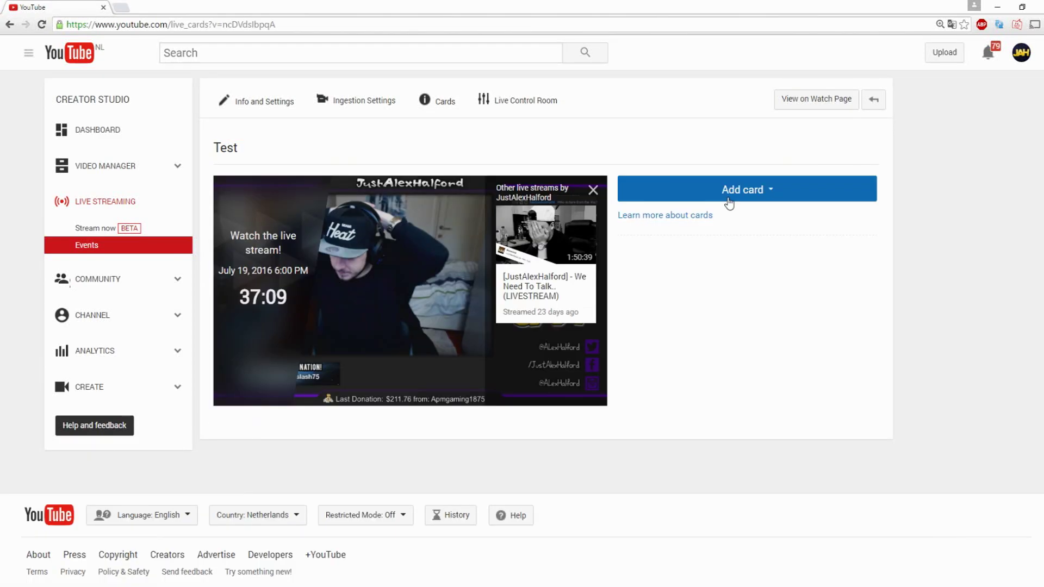
# View the Test event's cards, then scroll through its Live Control Room page
pyautogui.click(729, 197)
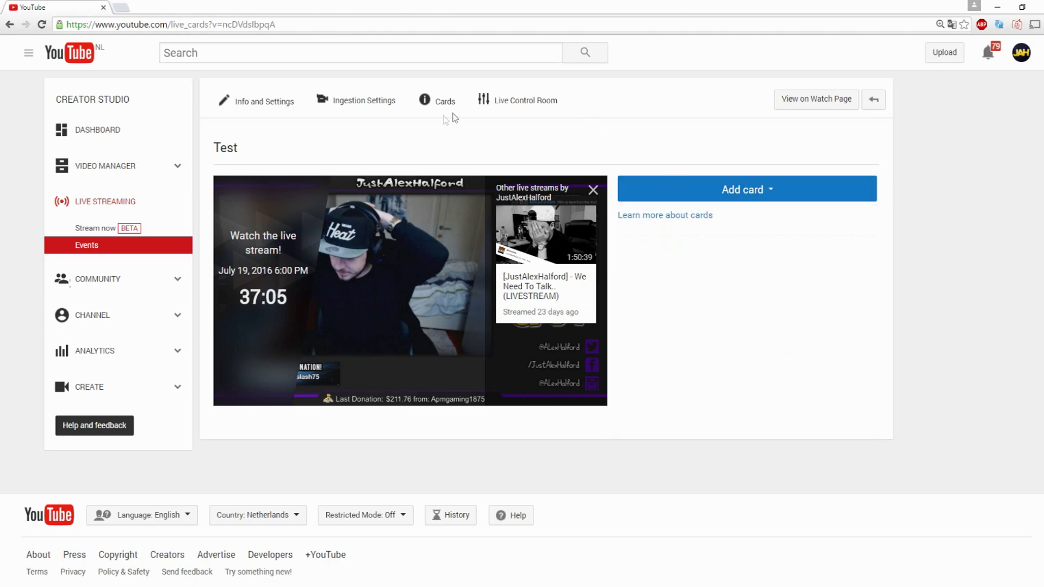
pyautogui.click(496, 101)
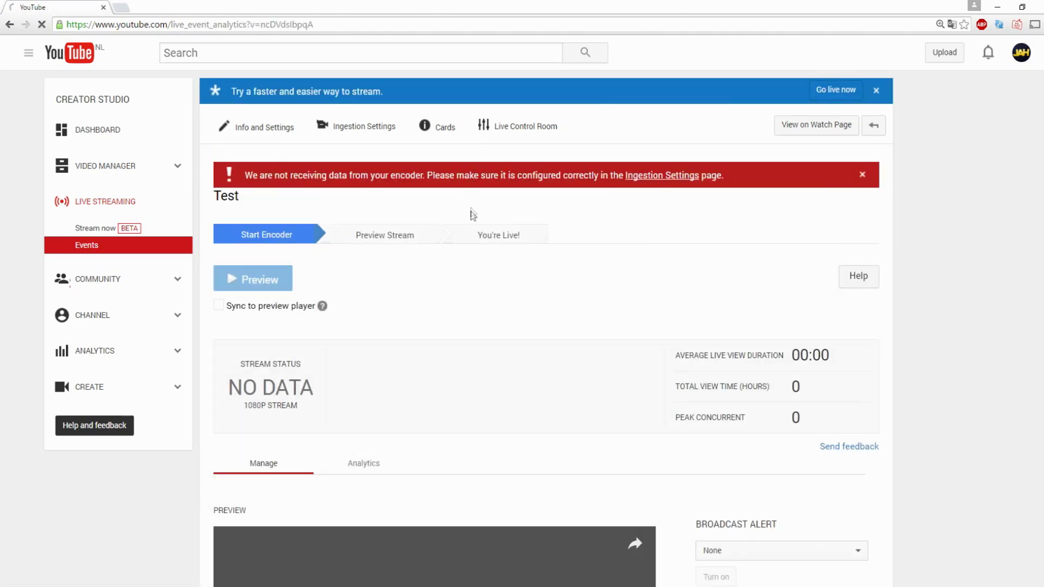
pyautogui.scroll(-2, 481, 223)
pyautogui.scroll(3, 482, 220)
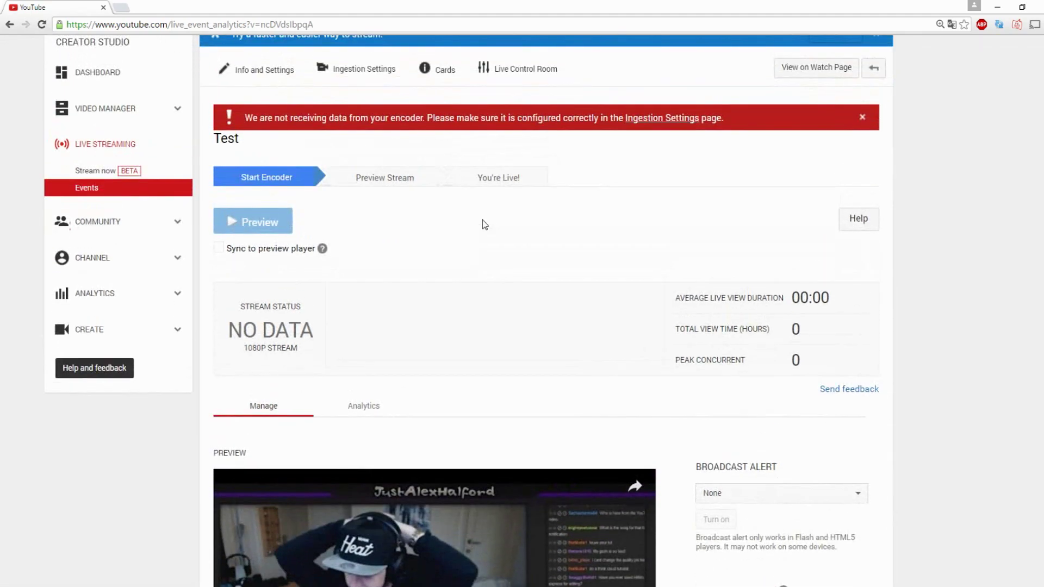
pyautogui.scroll(-2, 481, 239)
pyautogui.scroll(-3, 419, 276)
pyautogui.scroll(4, 419, 275)
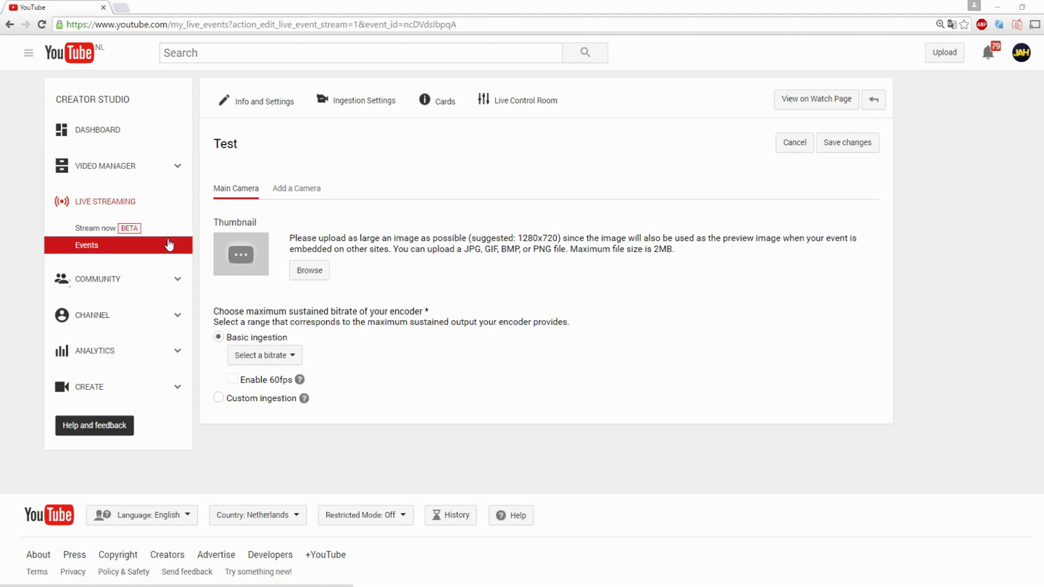
# Return to the live Events list and open the Test event for editing
pyautogui.click(166, 249)
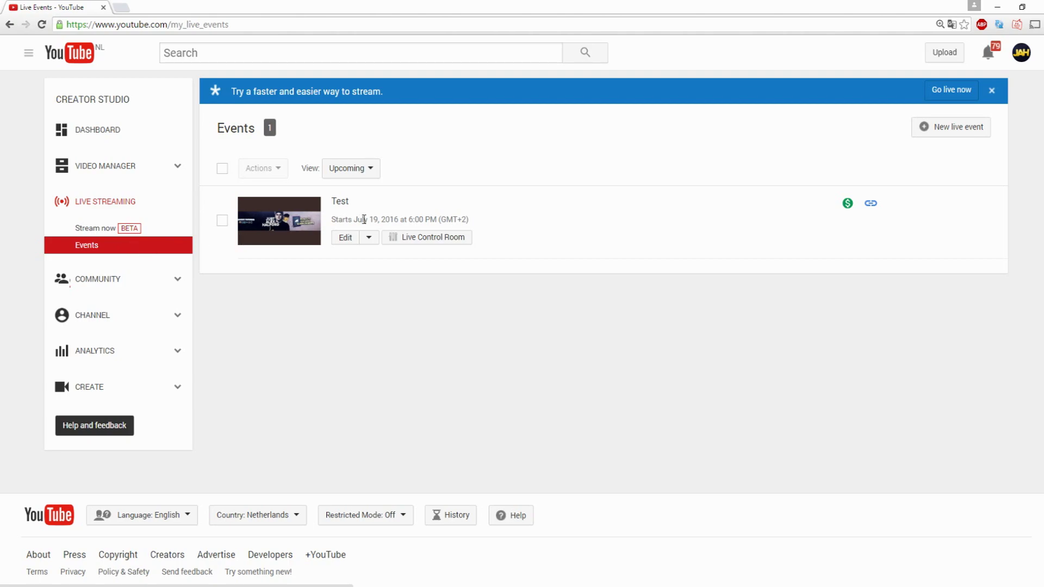
pyautogui.moveTo(888, 215); pyautogui.dragTo(860, 207)
pyautogui.click(870, 205)
pyautogui.click(345, 238)
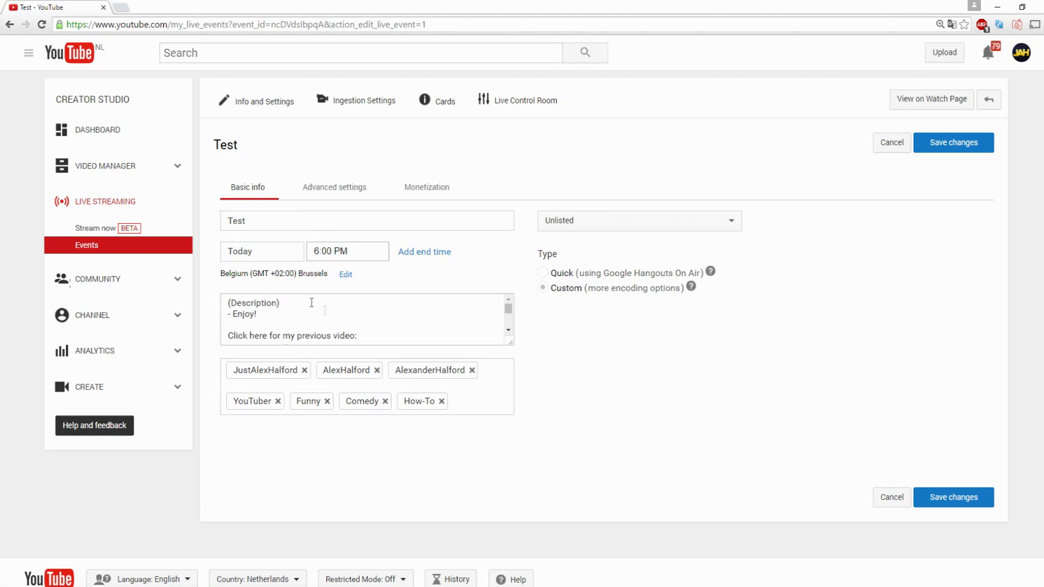
# Check the Test event's start date calendar and keep its privacy set to Unlisted
pyautogui.click(277, 227)
pyautogui.click(274, 259)
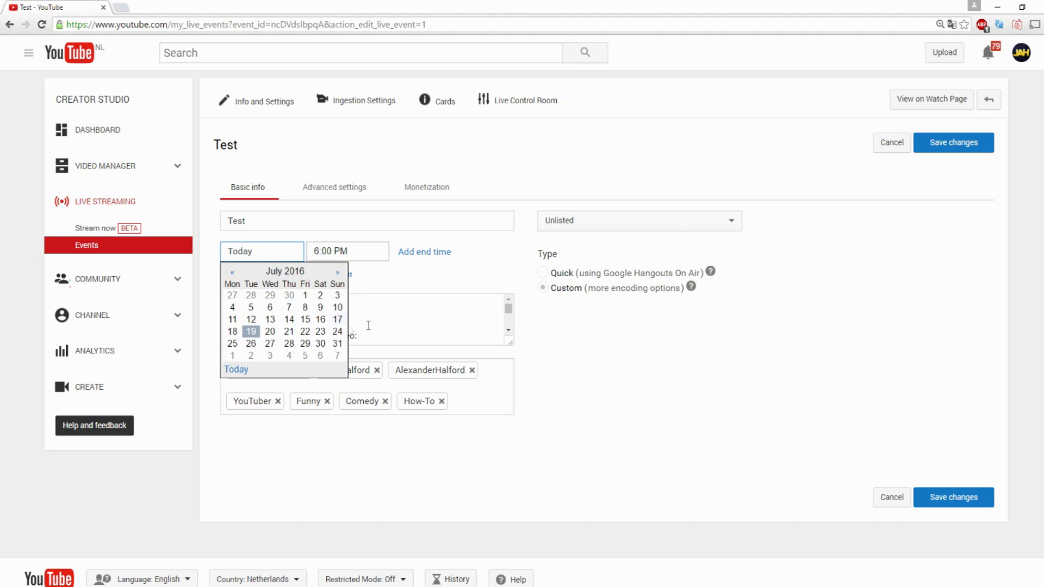
pyautogui.click(373, 321)
pyautogui.click(579, 226)
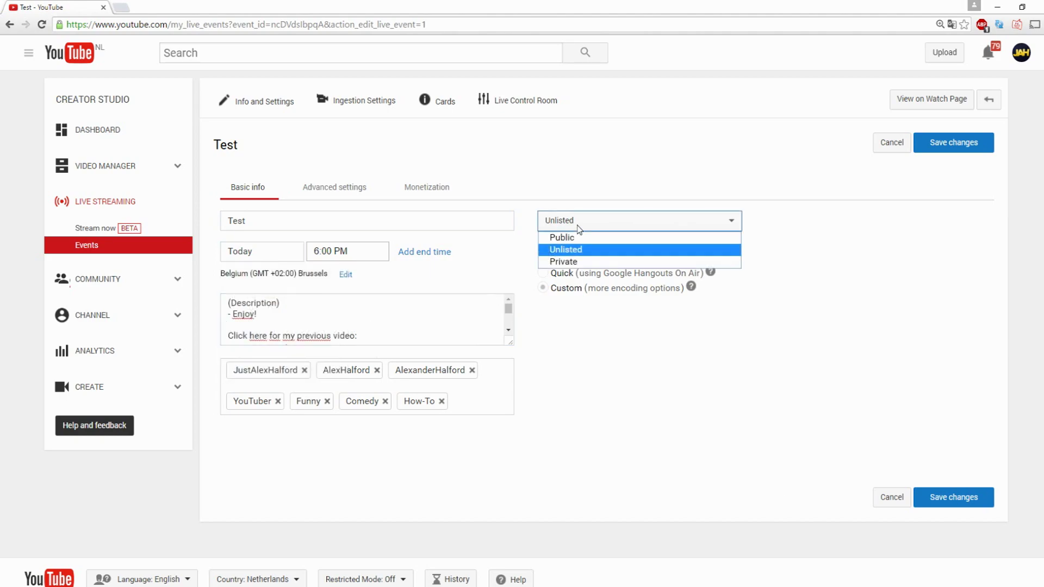
pyautogui.click(581, 249)
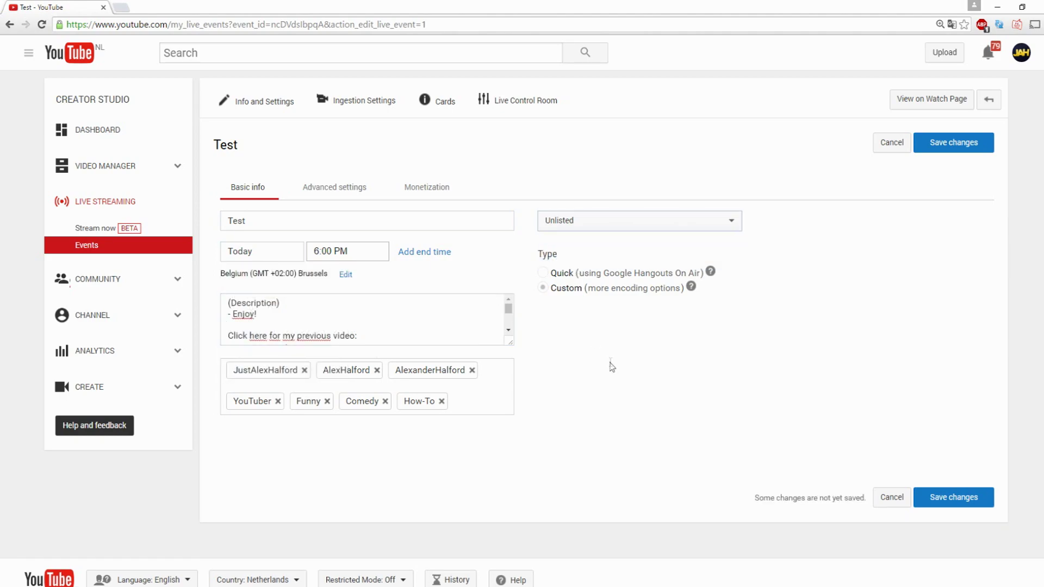
# Review the Category list under Advanced settings, leaving Entertainment, then view Monetization settings
pyautogui.click(352, 203)
pyautogui.click(452, 237)
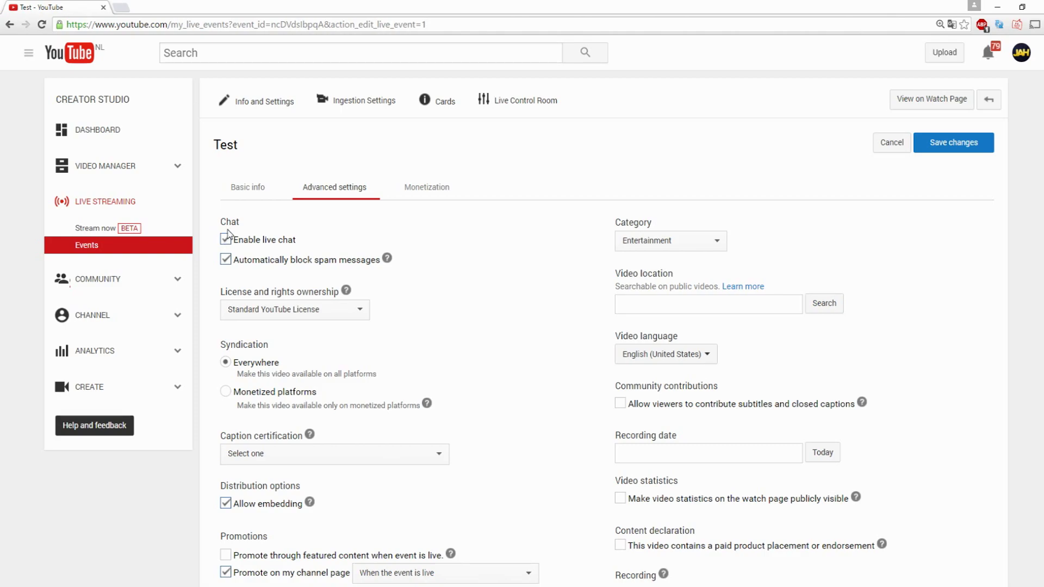
pyautogui.click(644, 249)
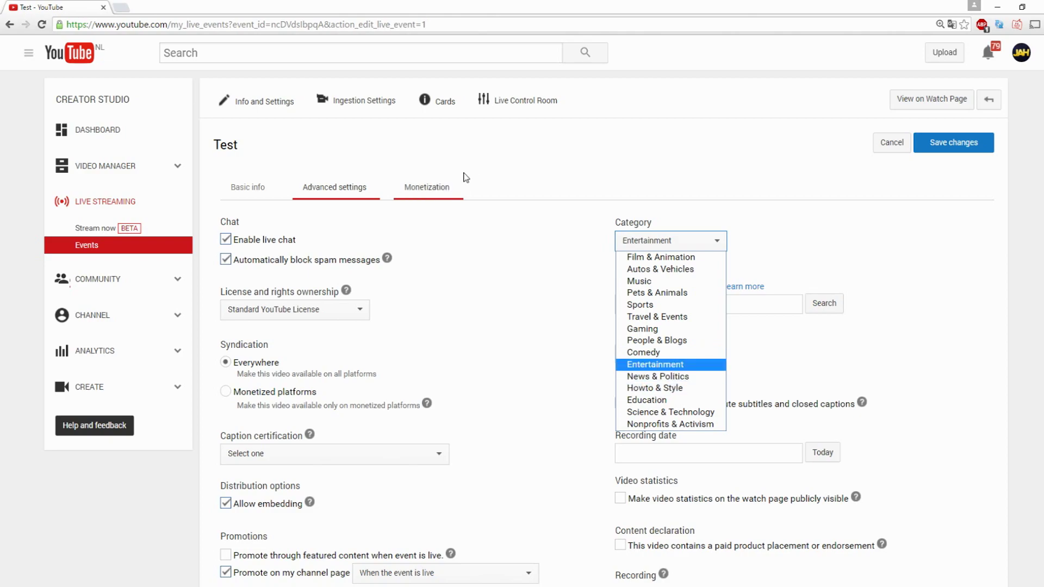
pyautogui.click(456, 194)
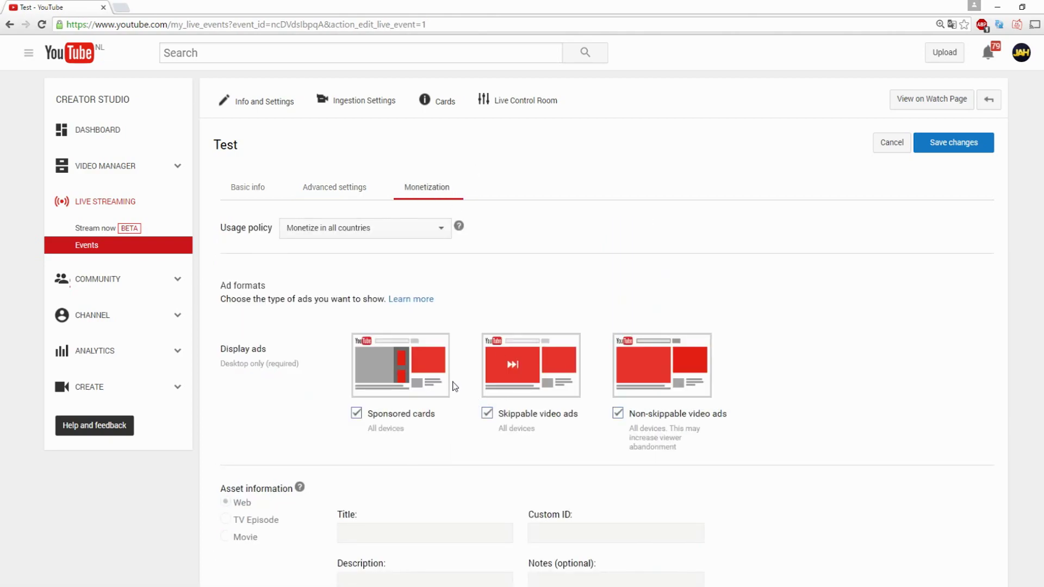
# Turn off Non-skippable video ads for the Test event and save the changes
pyautogui.scroll(-1, 455, 389)
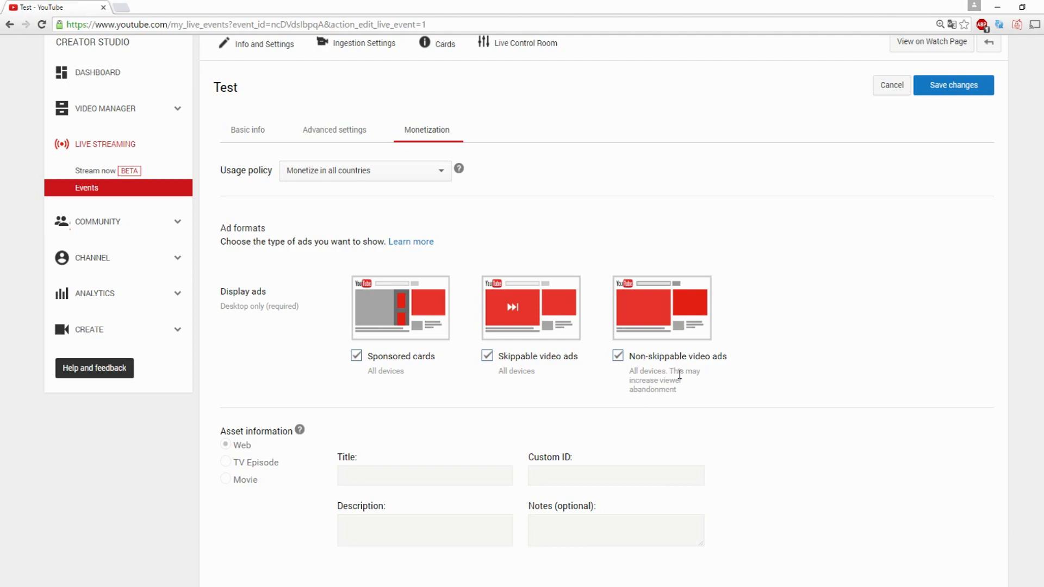
pyautogui.moveTo(679, 375); pyautogui.dragTo(683, 393)
pyautogui.click(684, 393)
pyautogui.click(617, 356)
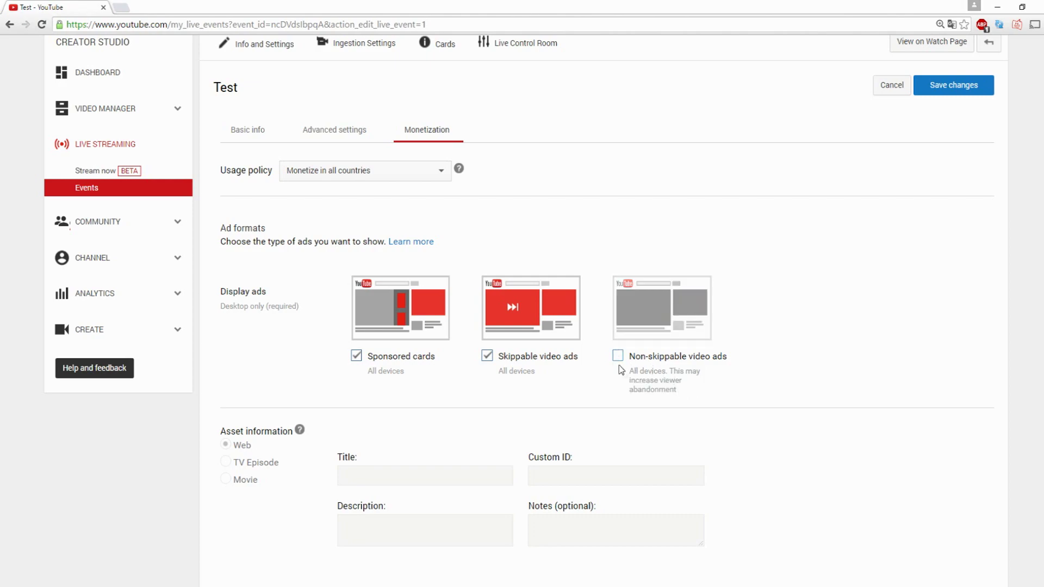
pyautogui.click(618, 356)
pyautogui.click(618, 356)
pyautogui.click(959, 85)
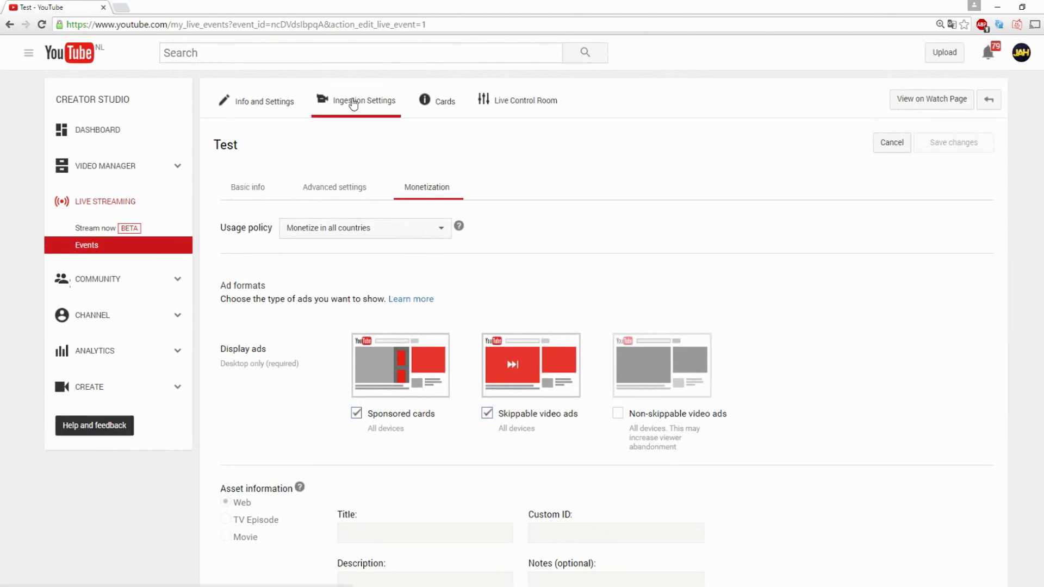
# Upload stream thumbnail.jpg as the Test event's thumbnail on the ingestion settings page
pyautogui.click(359, 115)
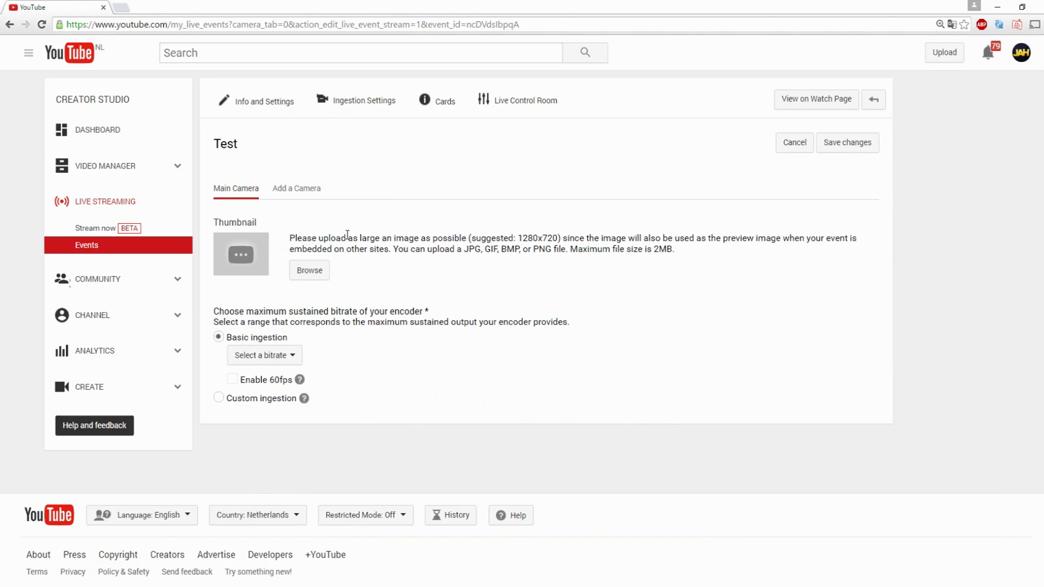
pyautogui.click(298, 275)
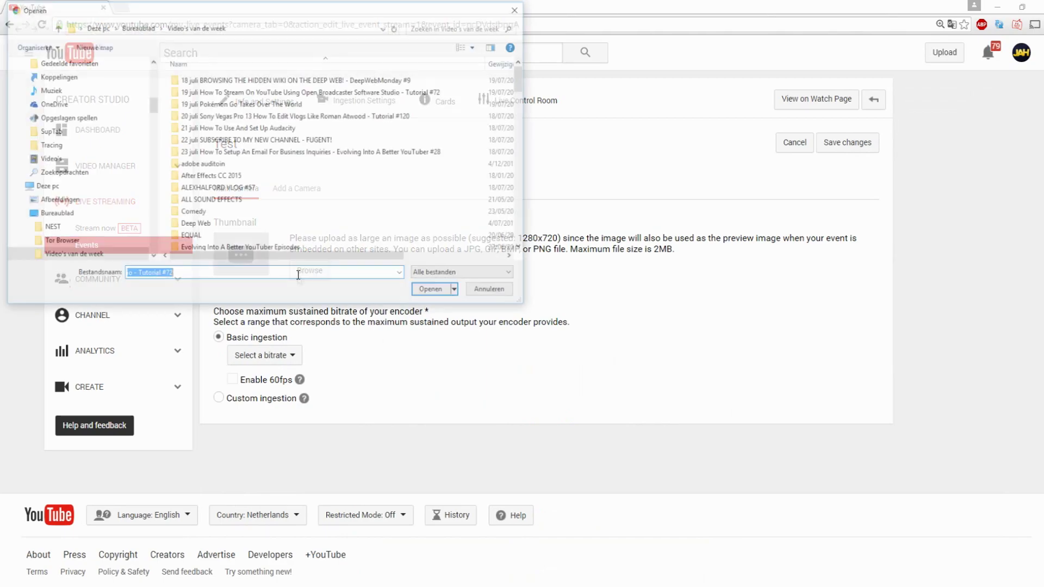
pyautogui.scroll(-5, 285, 161)
pyautogui.write('strea')
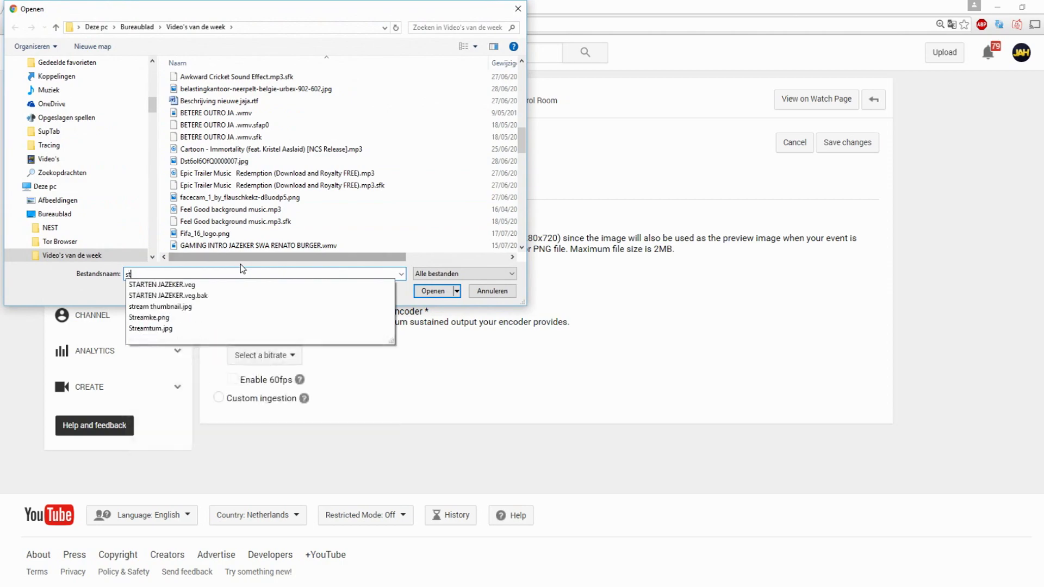
pyautogui.click(256, 287)
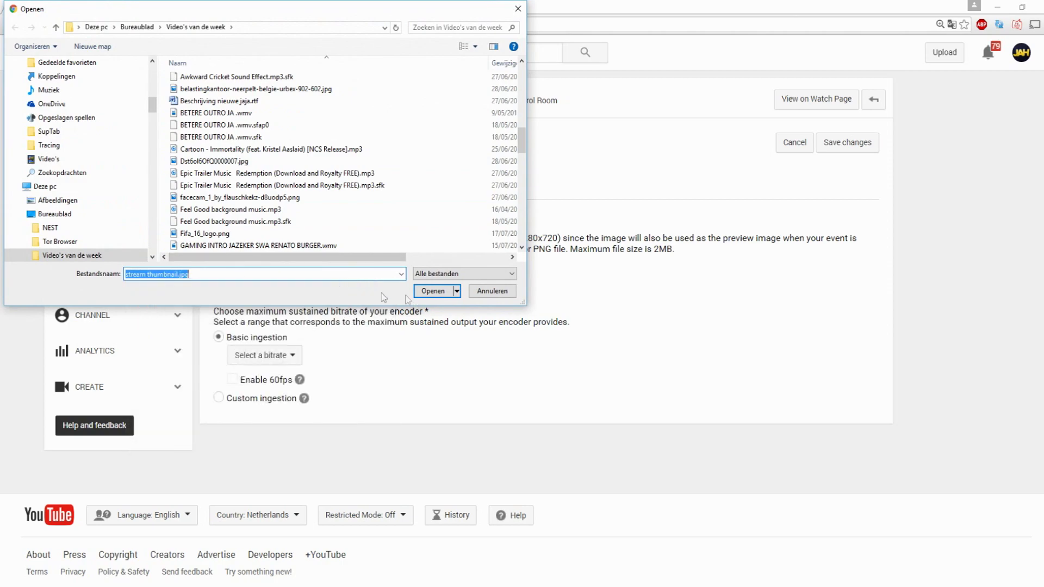
pyautogui.click(432, 291)
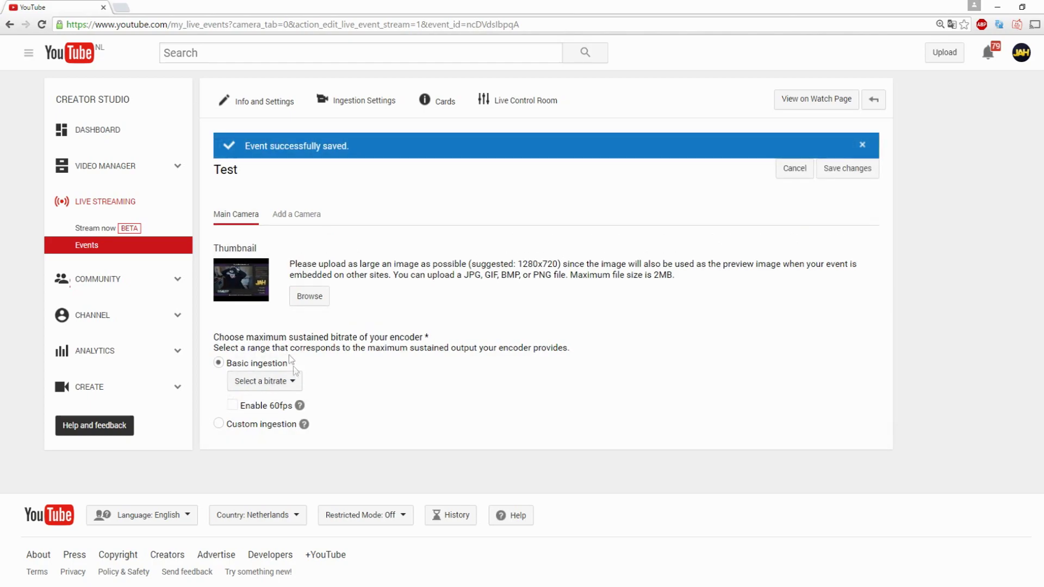
# Set the encoder bitrate to 3000–6000 Kbps (1080p) and keep Other encoders
pyautogui.click(286, 382)
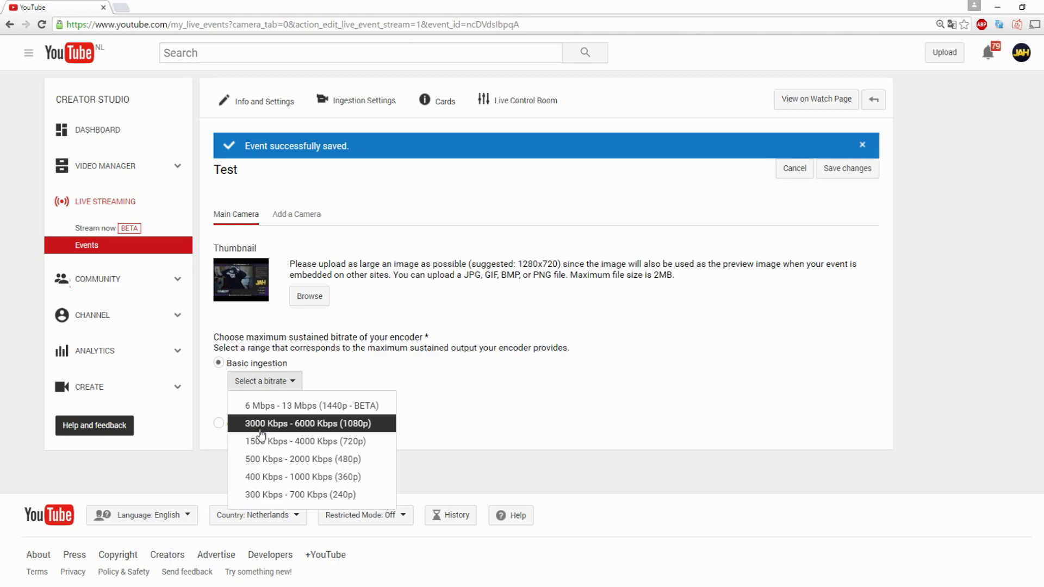
pyautogui.click(287, 431)
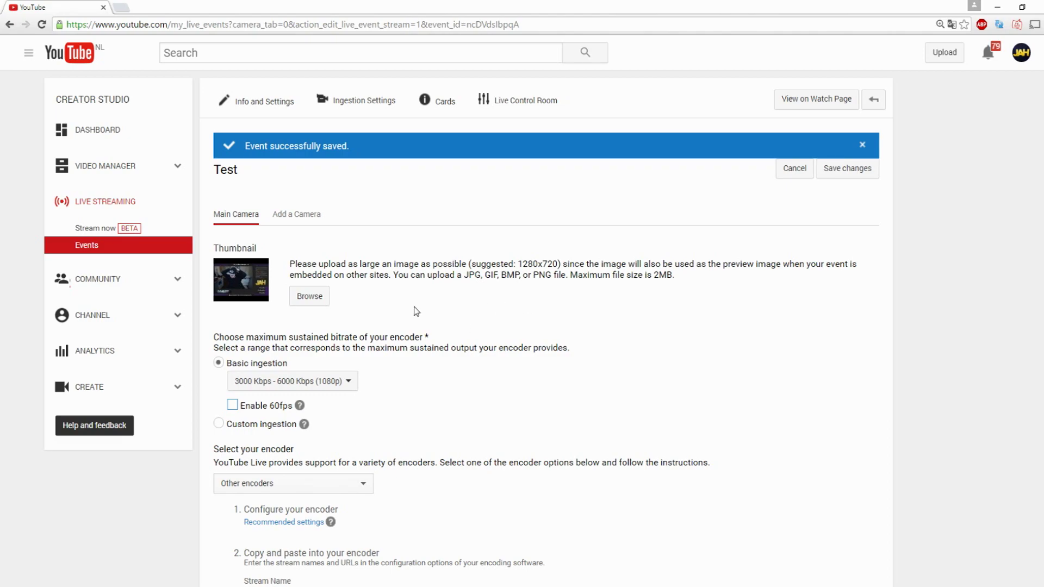
pyautogui.scroll(-5, 838, 337)
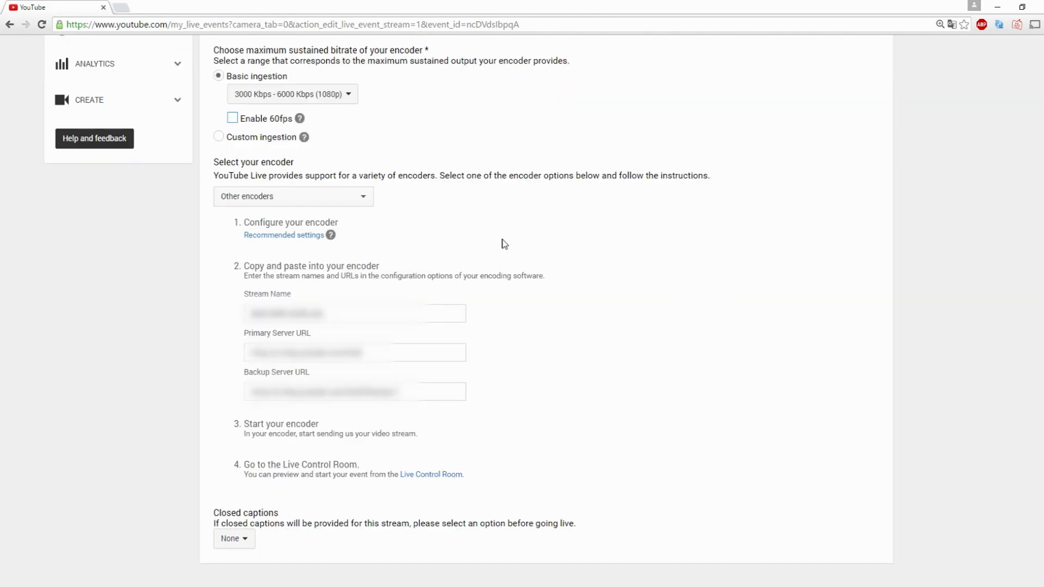
pyautogui.click(329, 199)
pyautogui.click(330, 200)
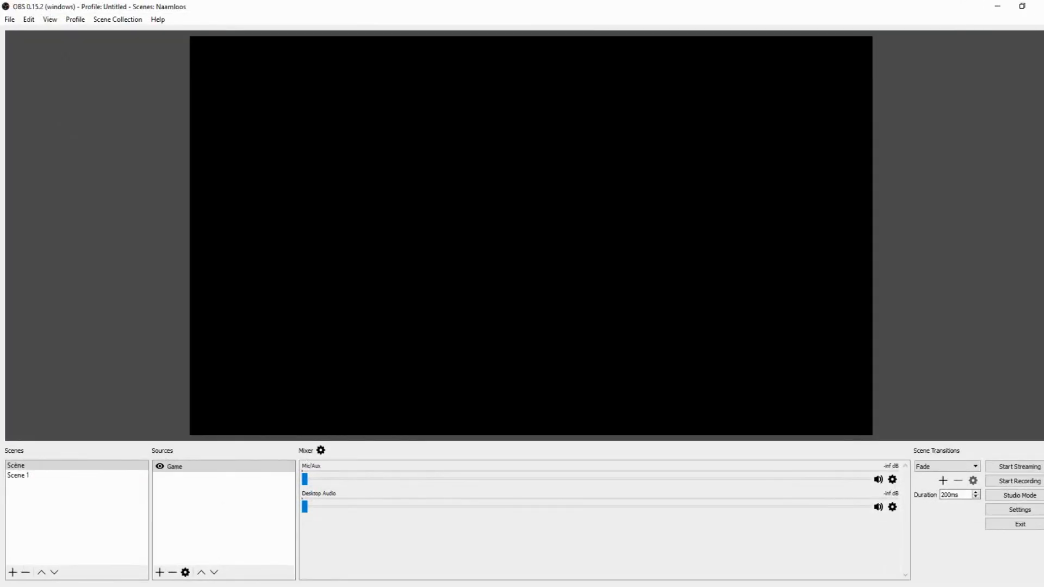
# In OBS stream settings, choose YouTube / YouTube Gaming on the Primary server and clear the old key
pyautogui.click(28, 19)
pyautogui.moveTo(9, 20)
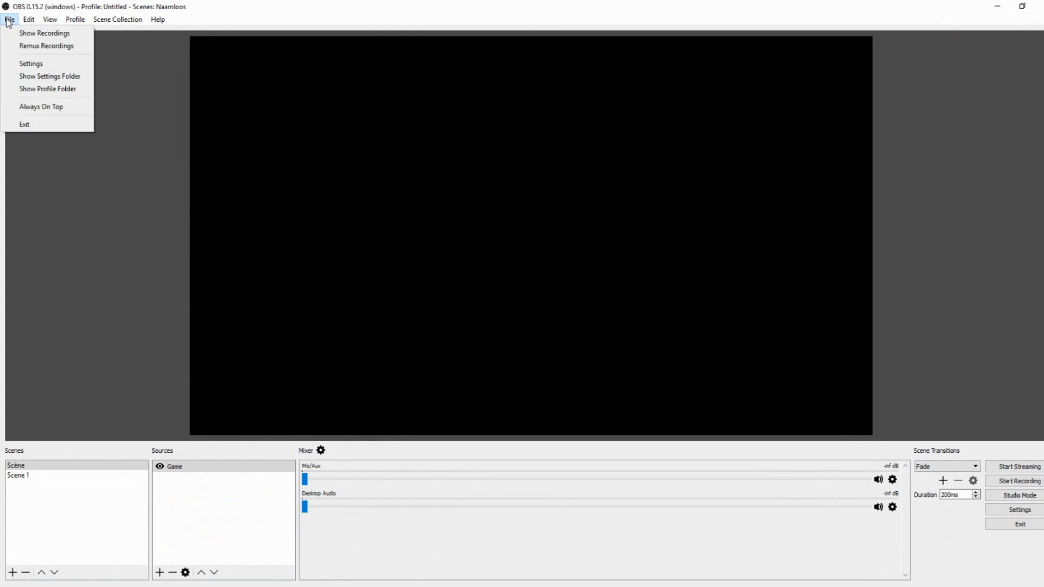
pyautogui.click(31, 64)
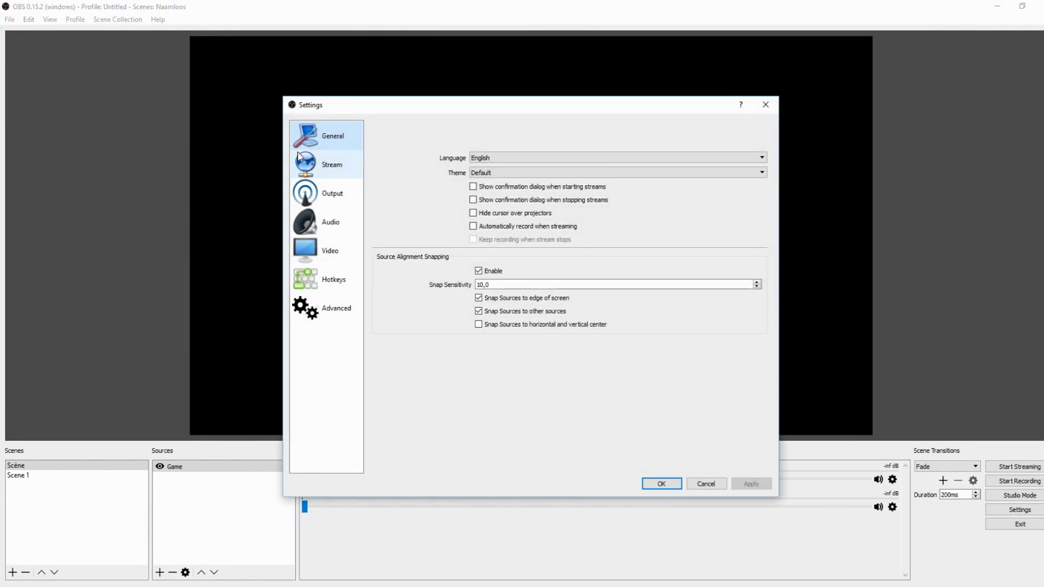
pyautogui.click(332, 164)
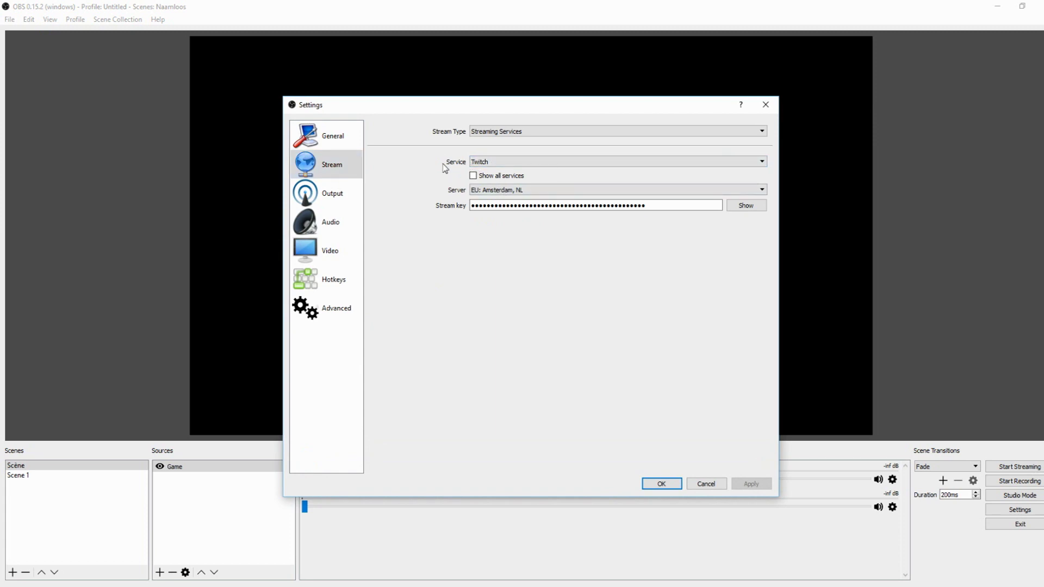
pyautogui.click(495, 163)
pyautogui.click(512, 179)
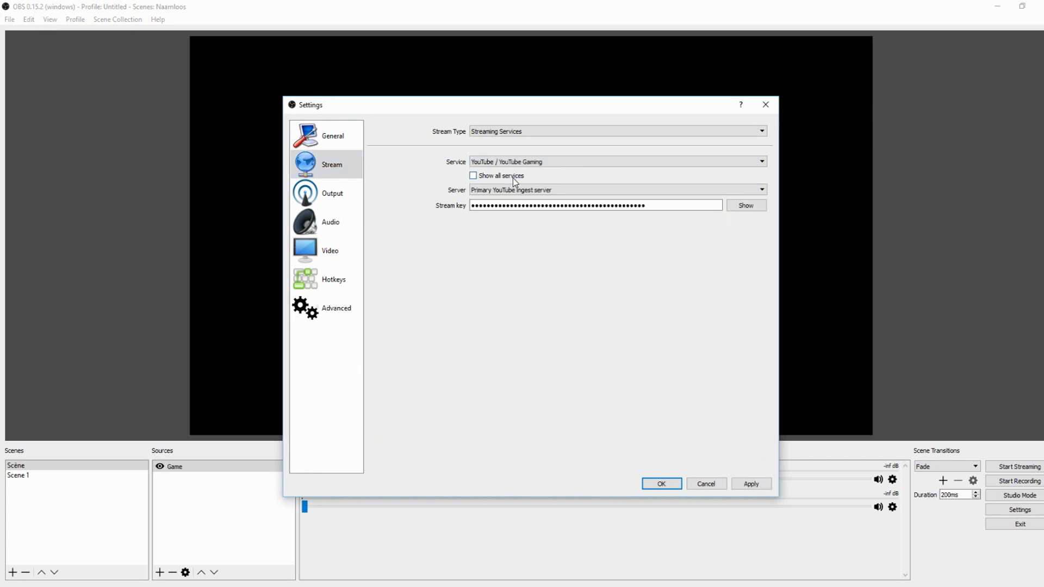
pyautogui.click(525, 194)
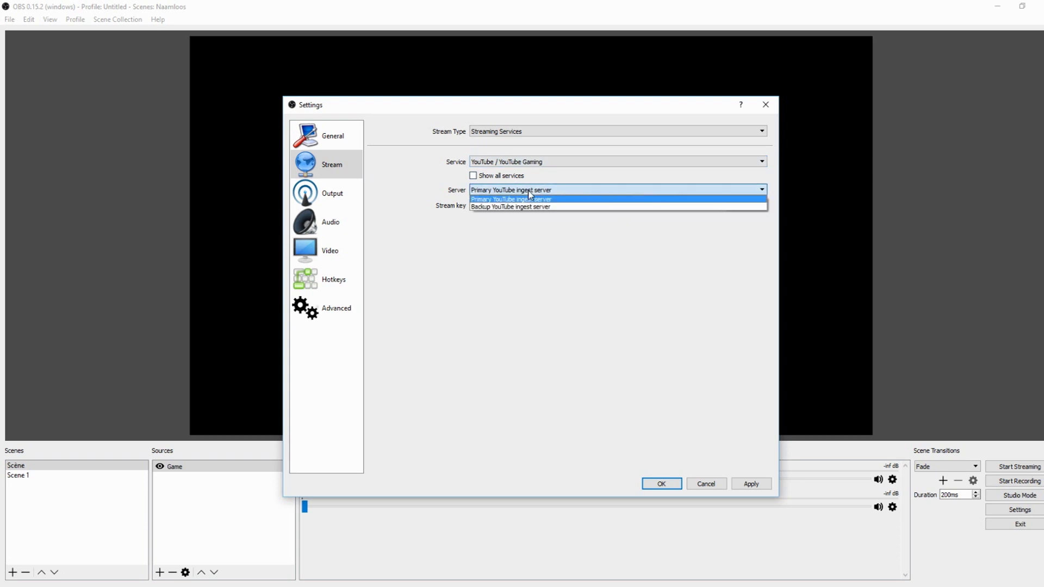
pyautogui.click(509, 199)
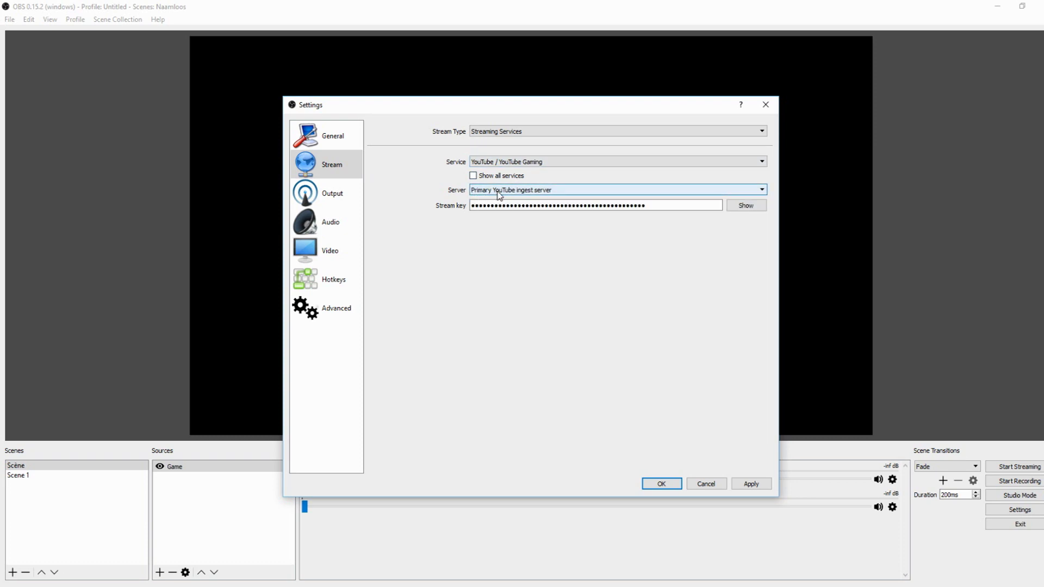
pyautogui.click(561, 205)
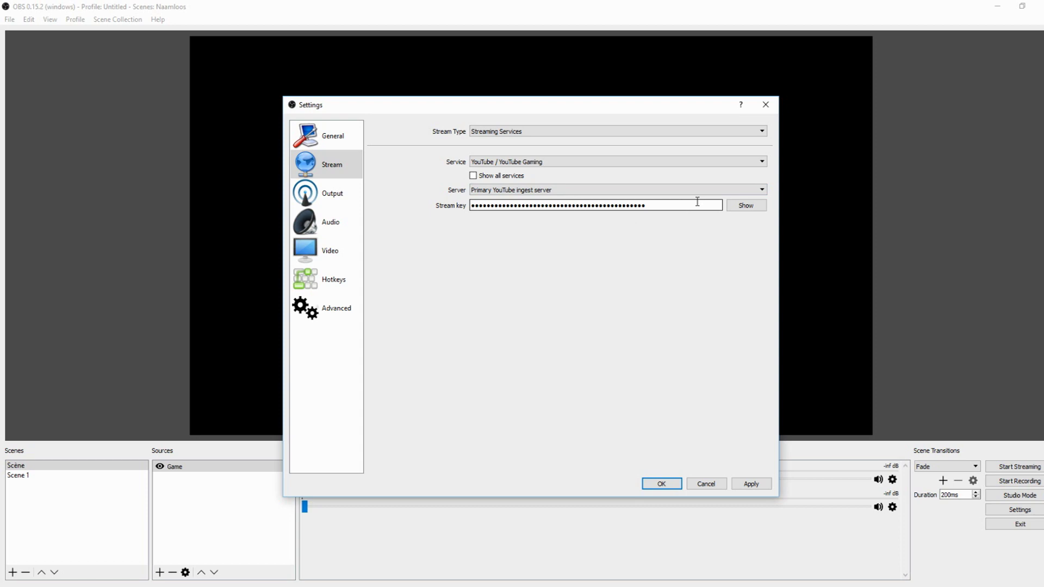
pyautogui.moveTo(640, 210); pyautogui.dragTo(430, 193)
pyautogui.press('BackSpace')
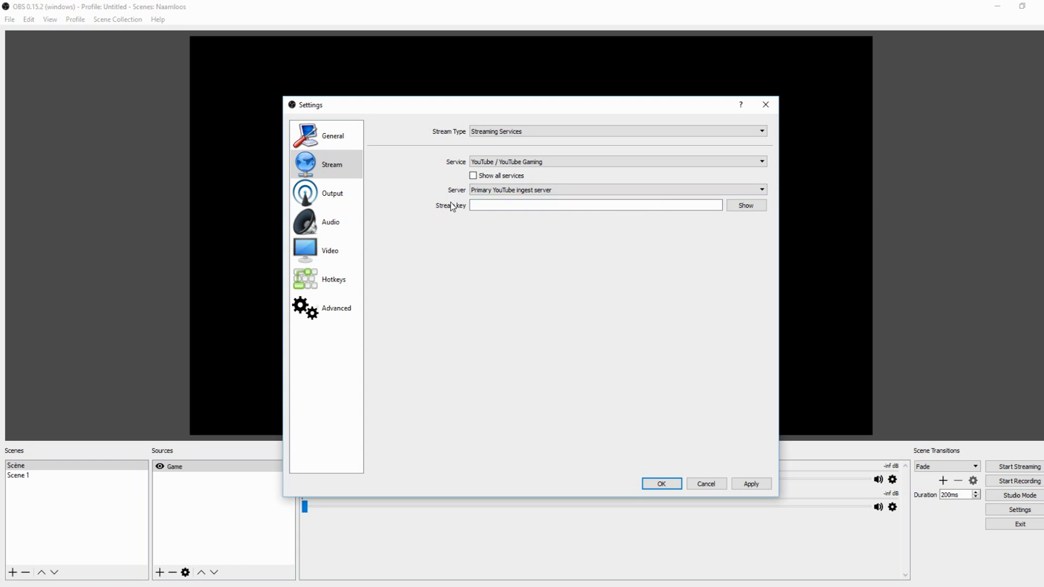
# Back in YouTube, select the event's stream name value to copy it
pyautogui.hotkey('alt', 'Tab')
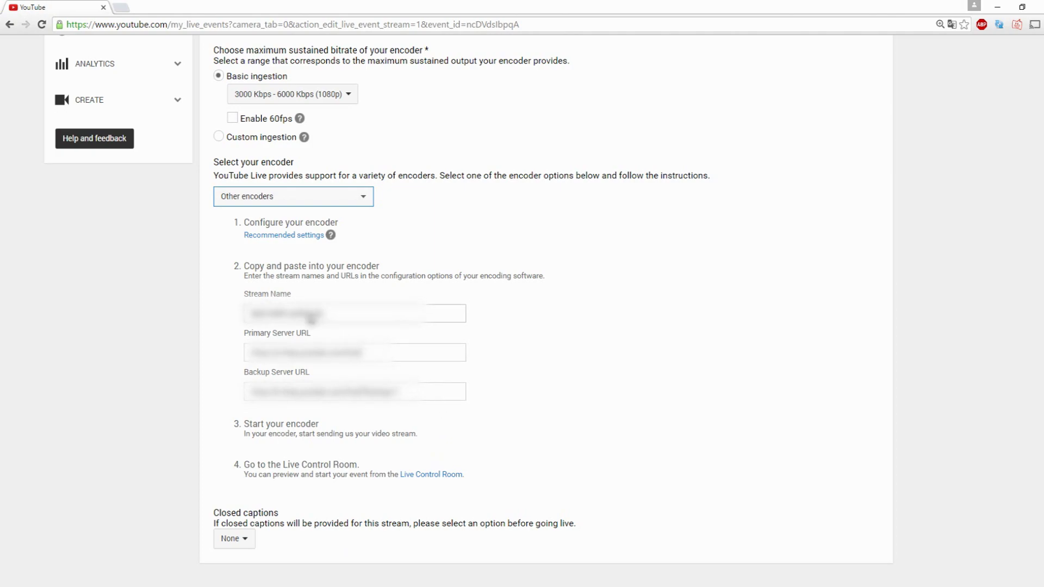
pyautogui.click(311, 315)
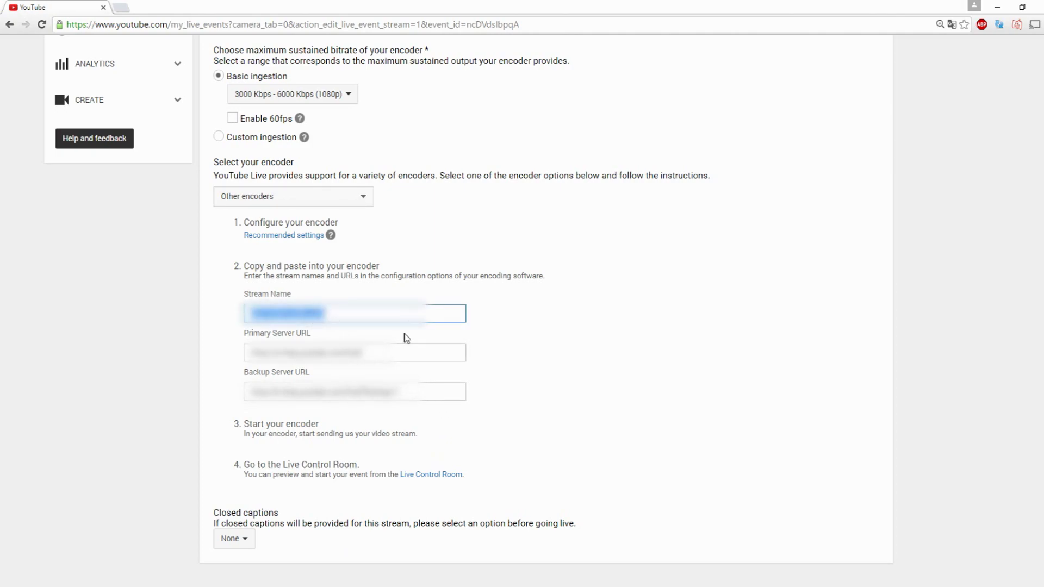
# Paste the YouTube stream key into OBS's Stream key field, apply it, and close Settings
pyautogui.hotkey('alt', 'Tab')
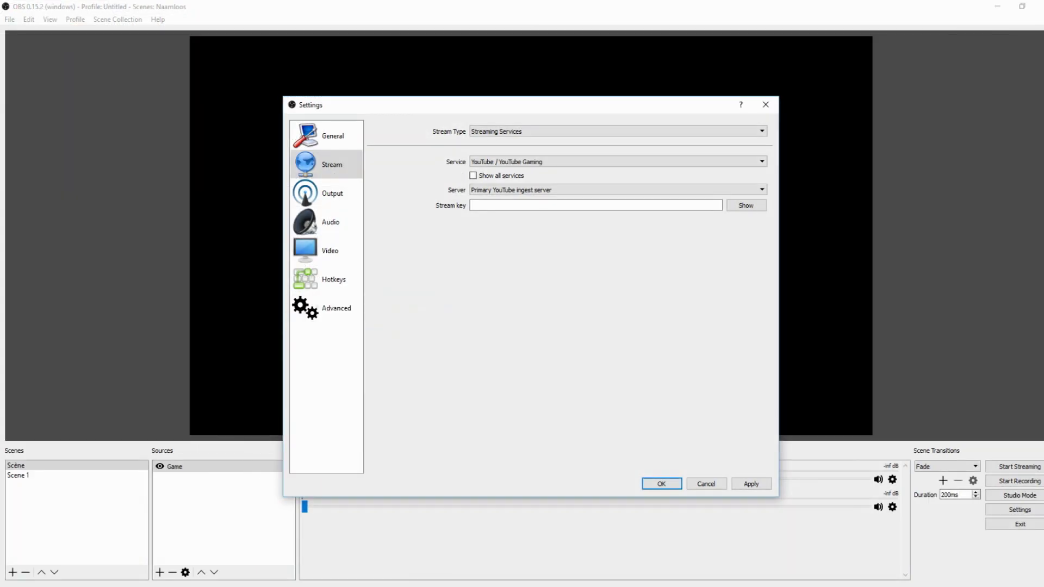
pyautogui.click(489, 205)
pyautogui.hotkey('ctrl', 'v')
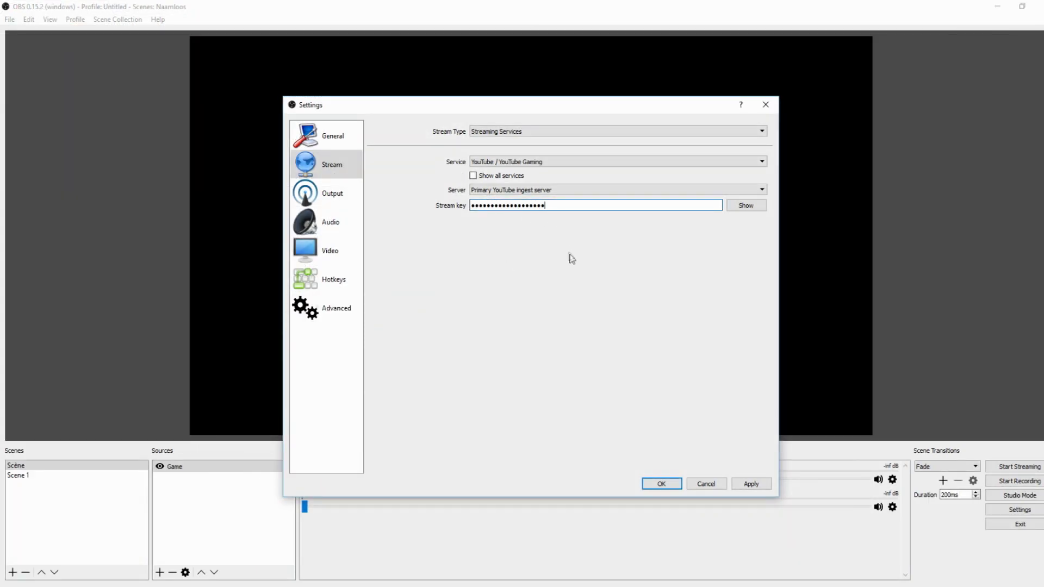
pyautogui.click(749, 485)
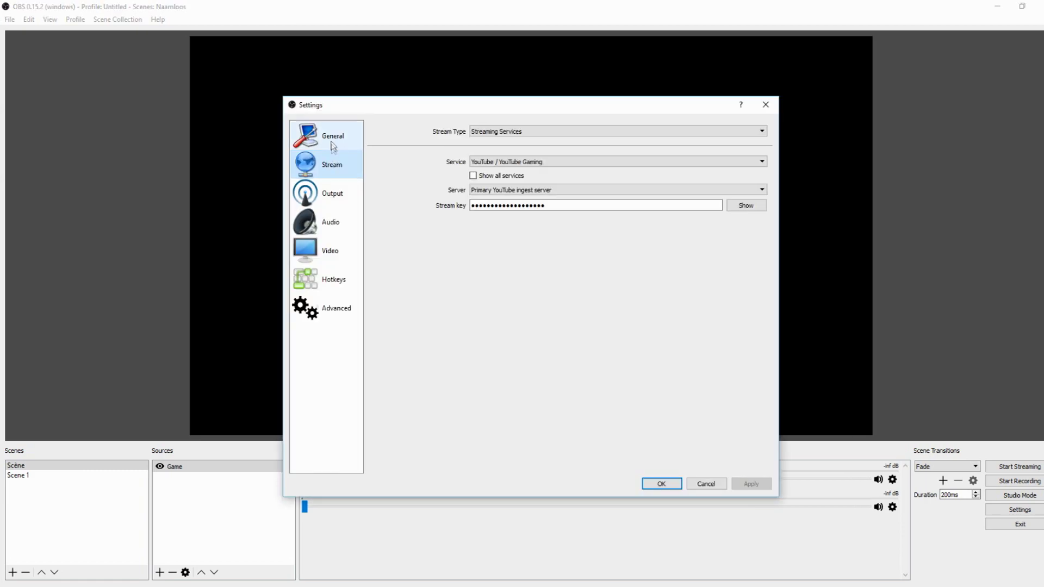
pyautogui.click(514, 205)
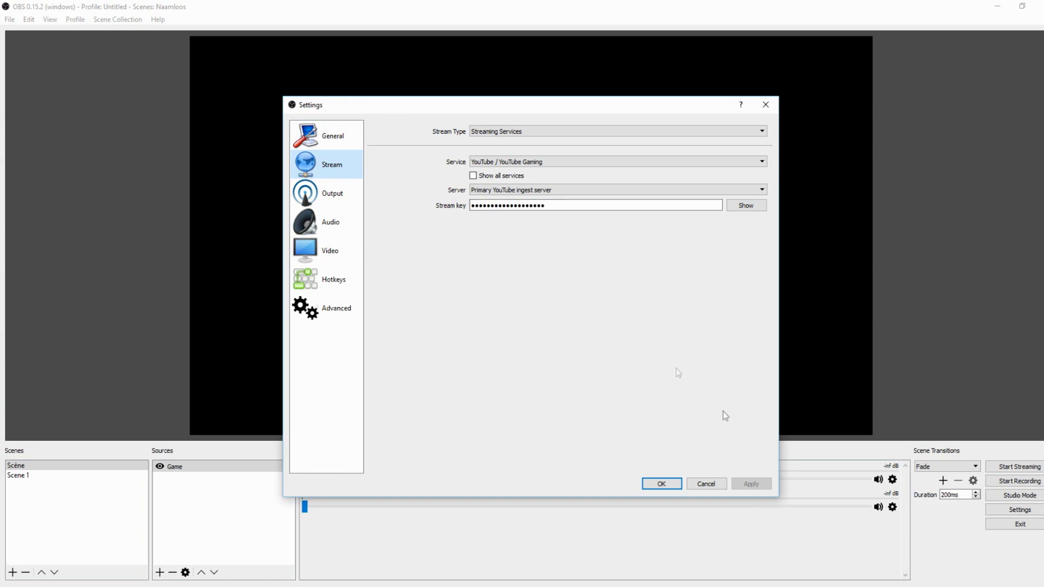
pyautogui.click(671, 485)
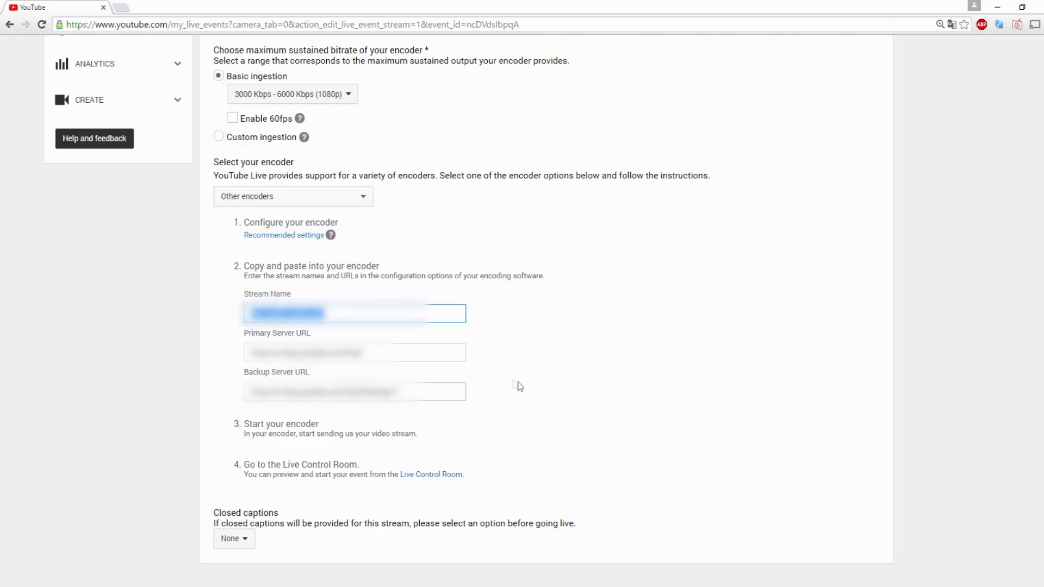
# Look over the Add card options on the Test event's Cards page, then close them
pyautogui.scroll(5, 517, 384)
pyautogui.click(430, 106)
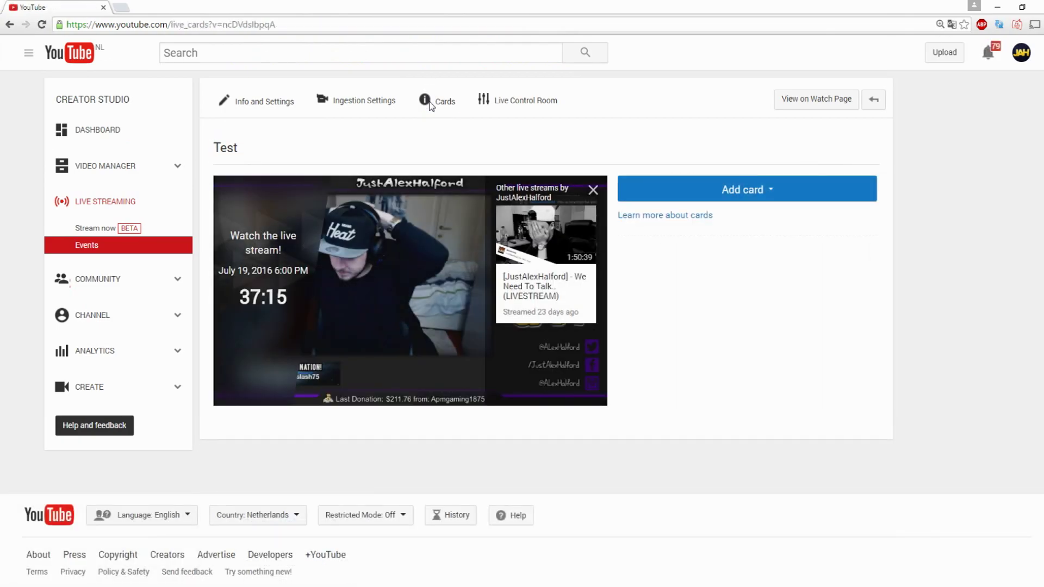
pyautogui.click(729, 199)
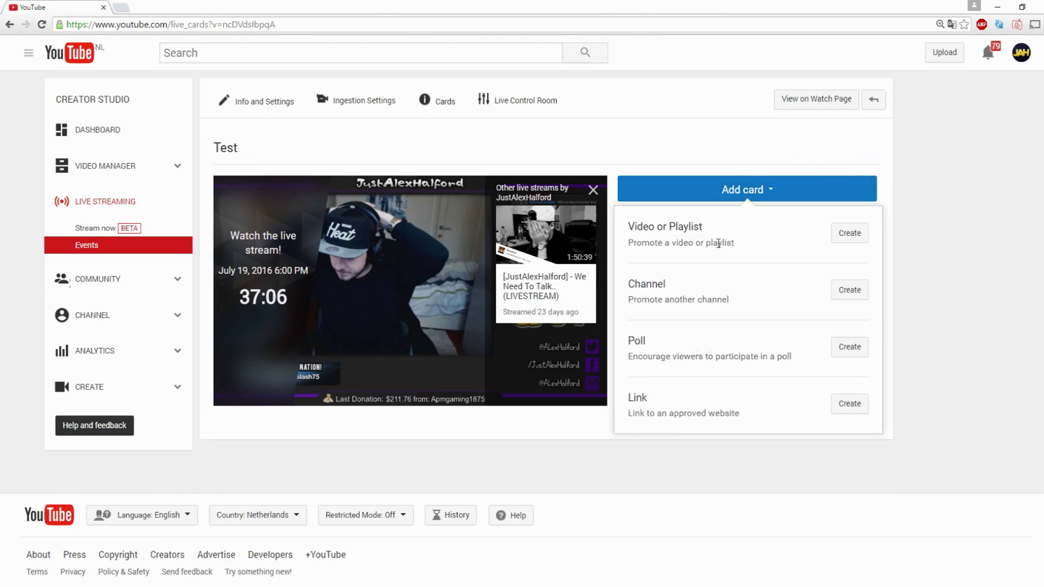
pyautogui.click(585, 118)
# Open the Test event's Live Control Room and highlight its NO DATA stream status
pyautogui.click(492, 103)
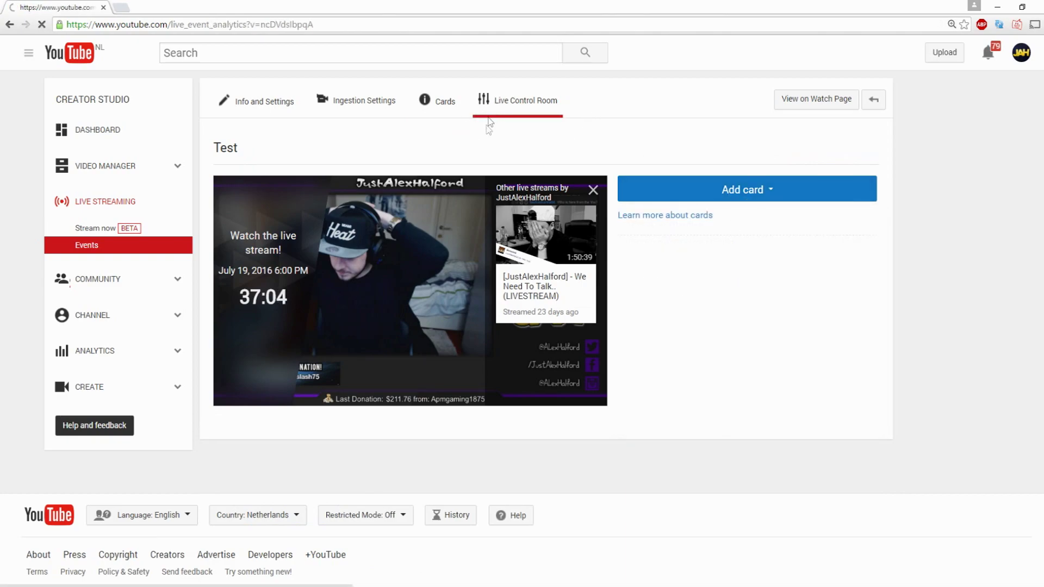
pyautogui.scroll(-2, 480, 222)
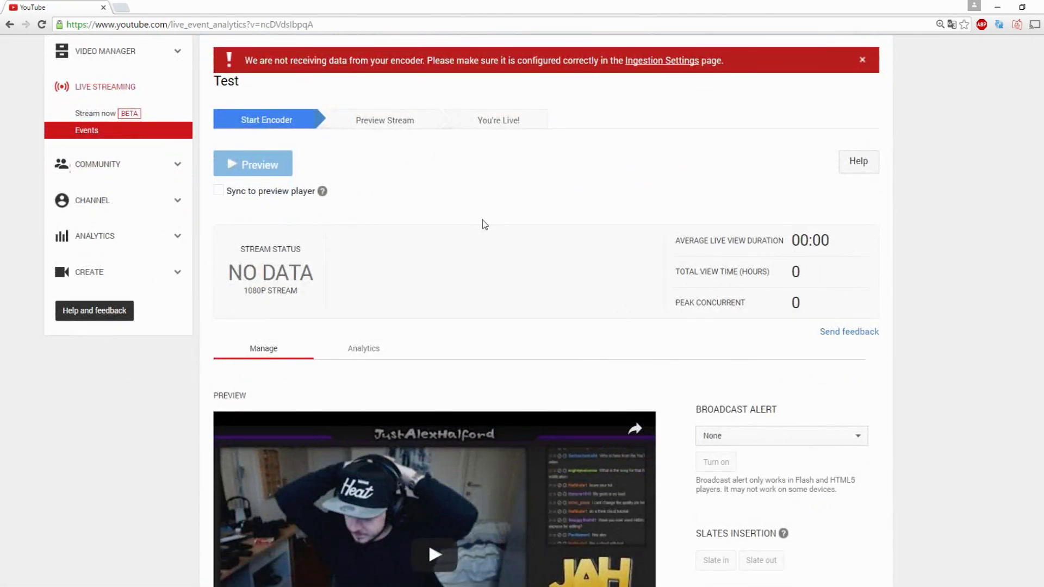
pyautogui.scroll(1, 482, 225)
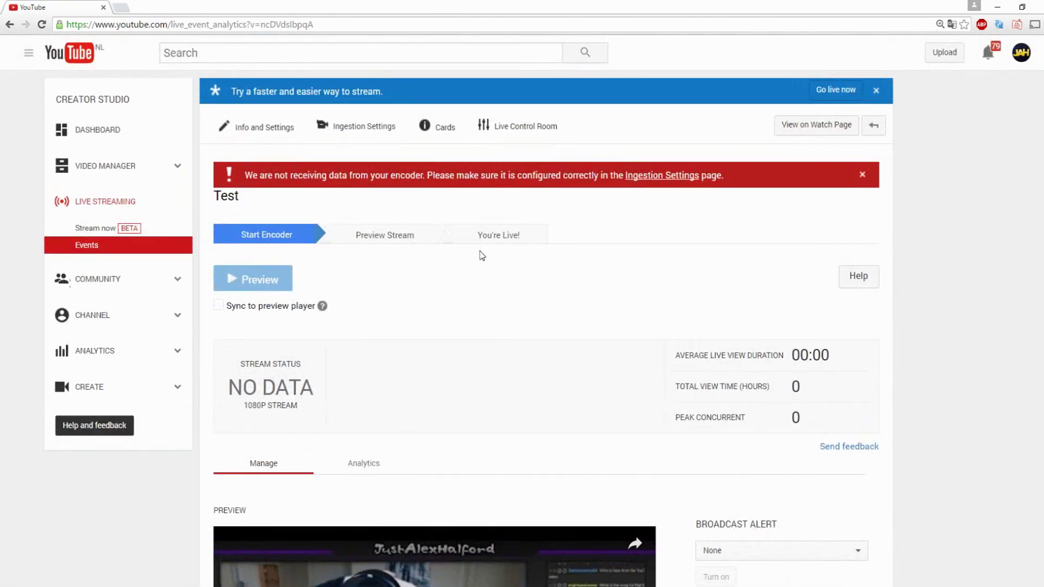
pyautogui.scroll(-2, 421, 279)
pyautogui.scroll(3, 399, 284)
pyautogui.moveTo(227, 389); pyautogui.dragTo(277, 384)
pyautogui.click(276, 384)
pyautogui.moveTo(228, 393); pyautogui.dragTo(296, 397)
pyautogui.click(330, 400)
# Try playing the event's Preview player, which shows 'An error occurred. Please try again later.'
pyautogui.scroll(-7, 406, 396)
pyautogui.scroll(-7, 402, 381)
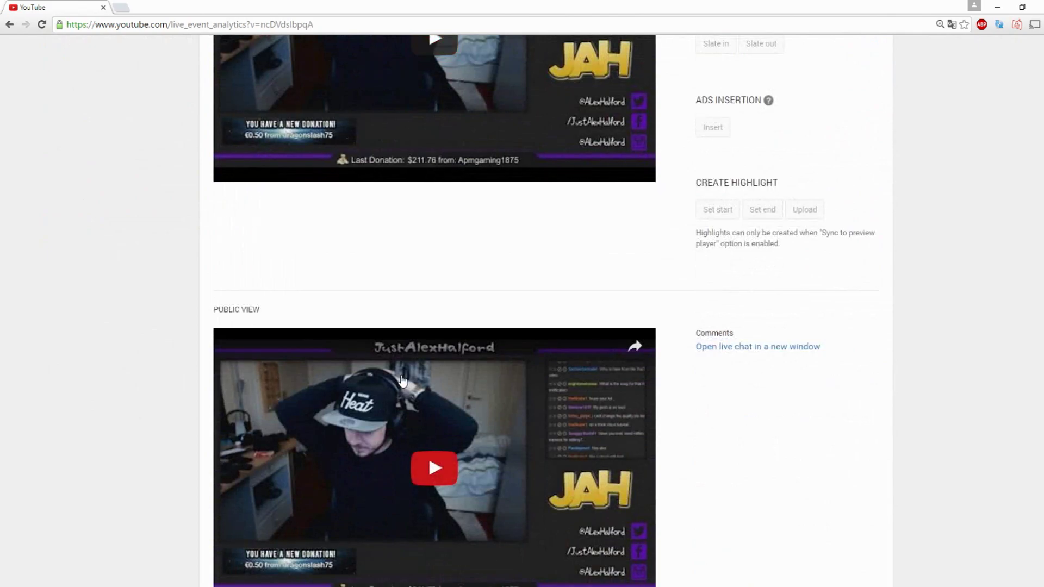
pyautogui.scroll(7, 402, 380)
pyautogui.click(443, 288)
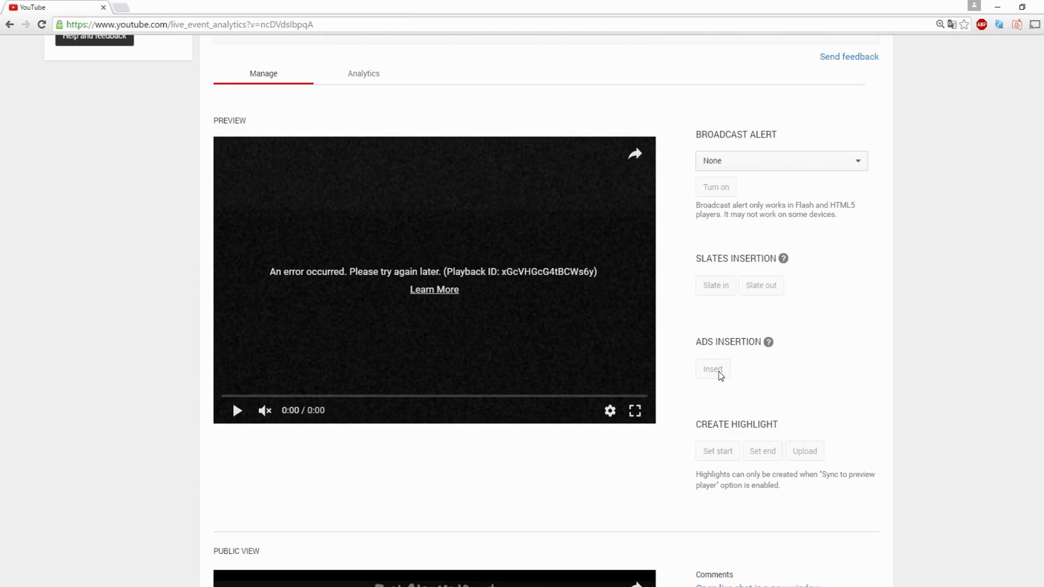
# Highlight the Average Live View Duration and Peak Concurrent viewers stats
pyautogui.scroll(-5, 226, 424)
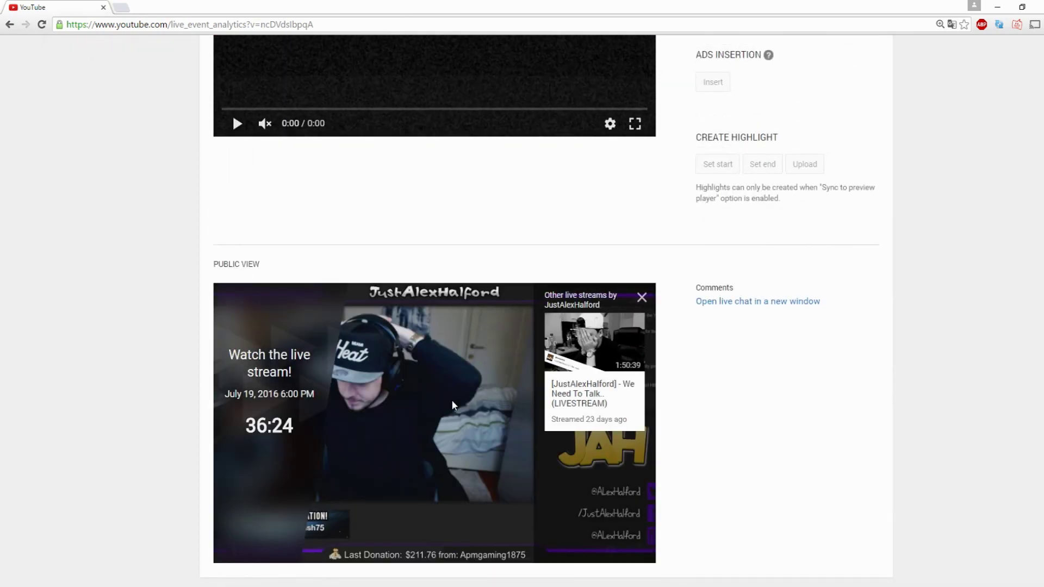
pyautogui.scroll(5, 451, 405)
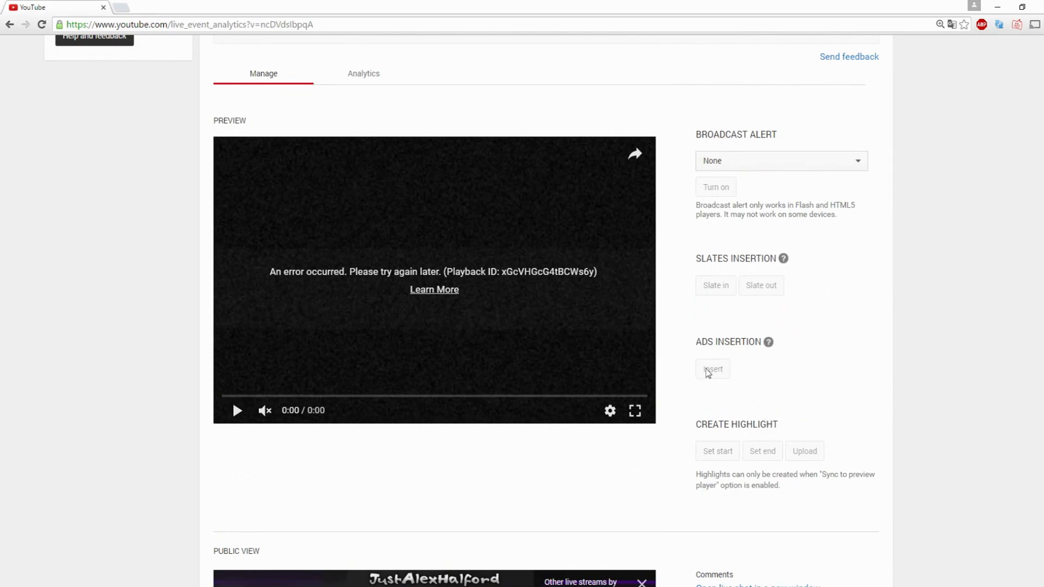
pyautogui.scroll(-5, 707, 373)
pyautogui.scroll(-2, 408, 385)
pyautogui.scroll(8, 625, 403)
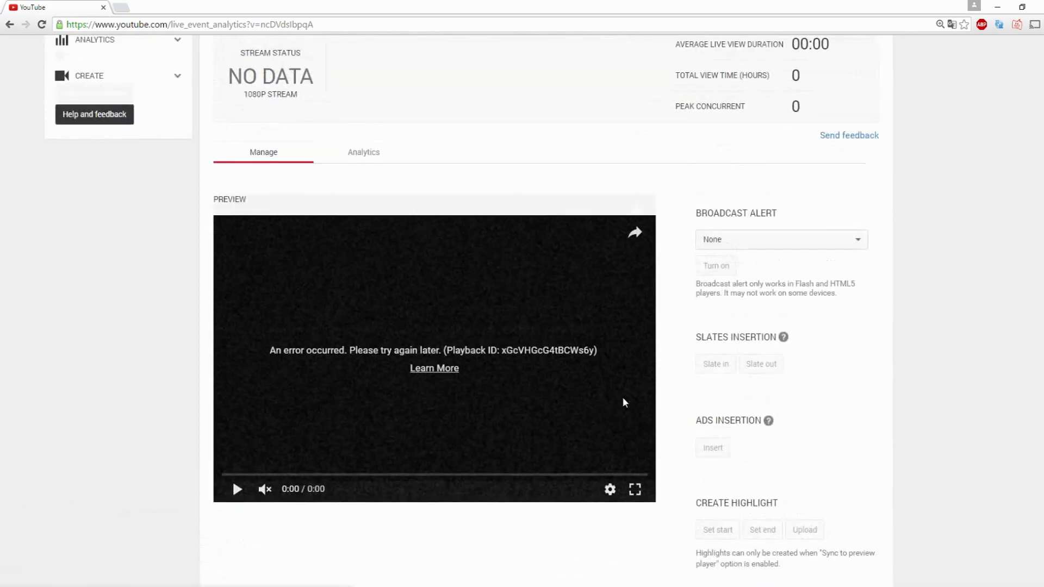
pyautogui.scroll(5, 624, 403)
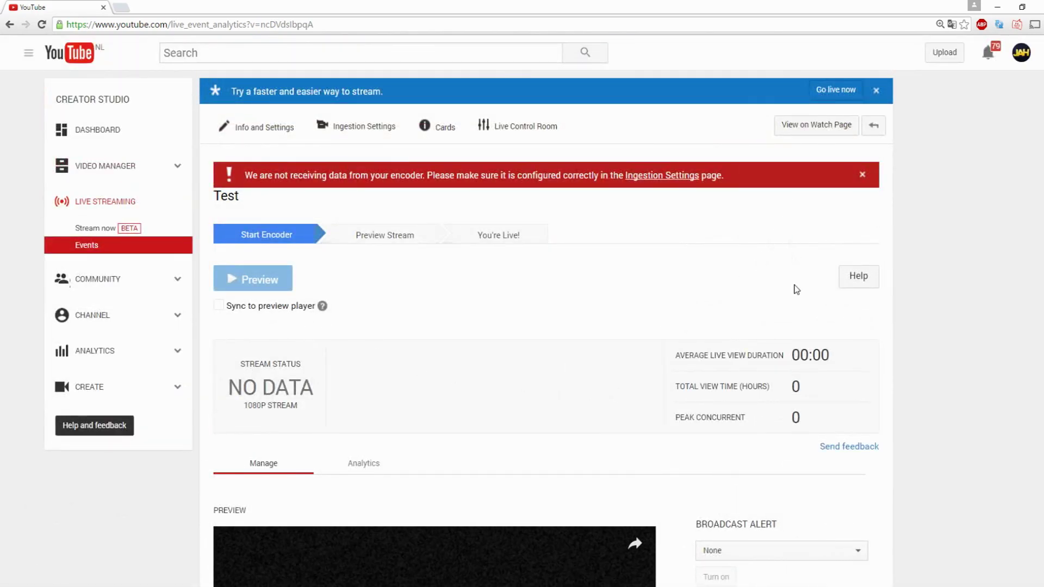
pyautogui.moveTo(791, 356); pyautogui.dragTo(846, 357)
pyautogui.click(840, 361)
pyautogui.doubleClick(796, 417)
pyautogui.click(818, 408)
pyautogui.scroll(-4, 560, 361)
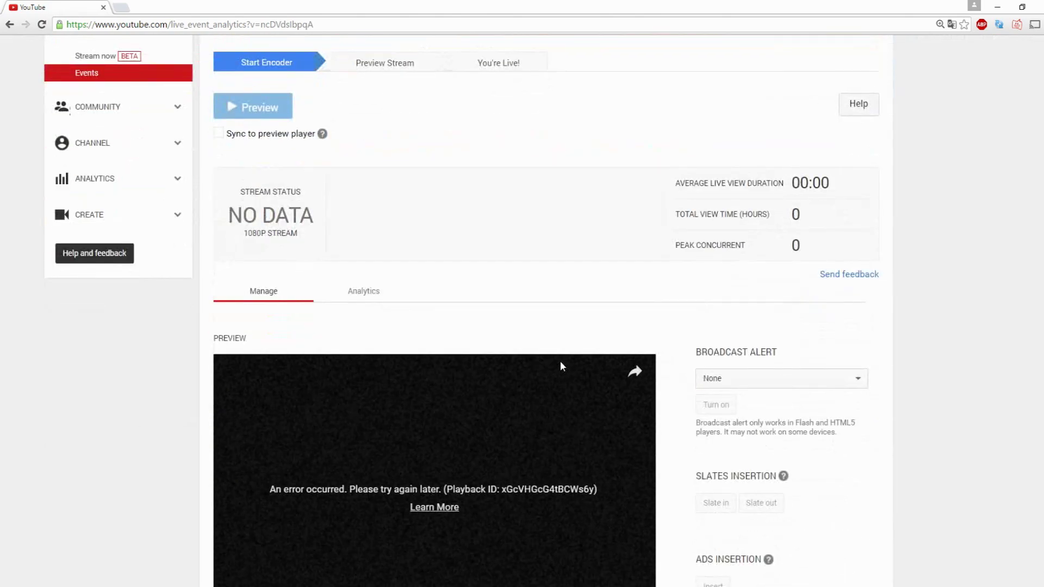
# Choose 'We'll be right back. Please stand by.' as the Broadcast Alert without turning it on
pyautogui.click(752, 325)
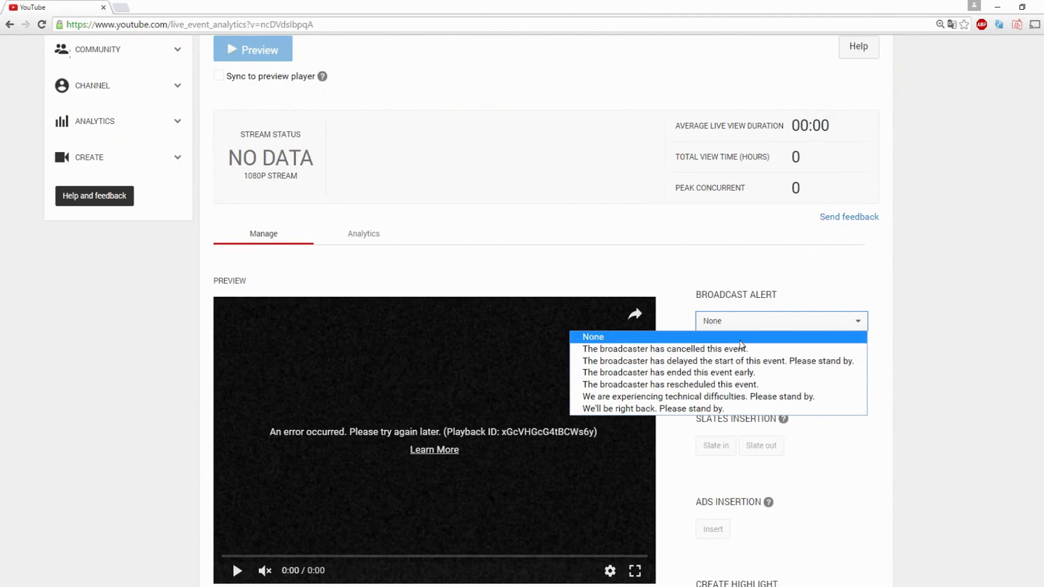
pyautogui.click(677, 410)
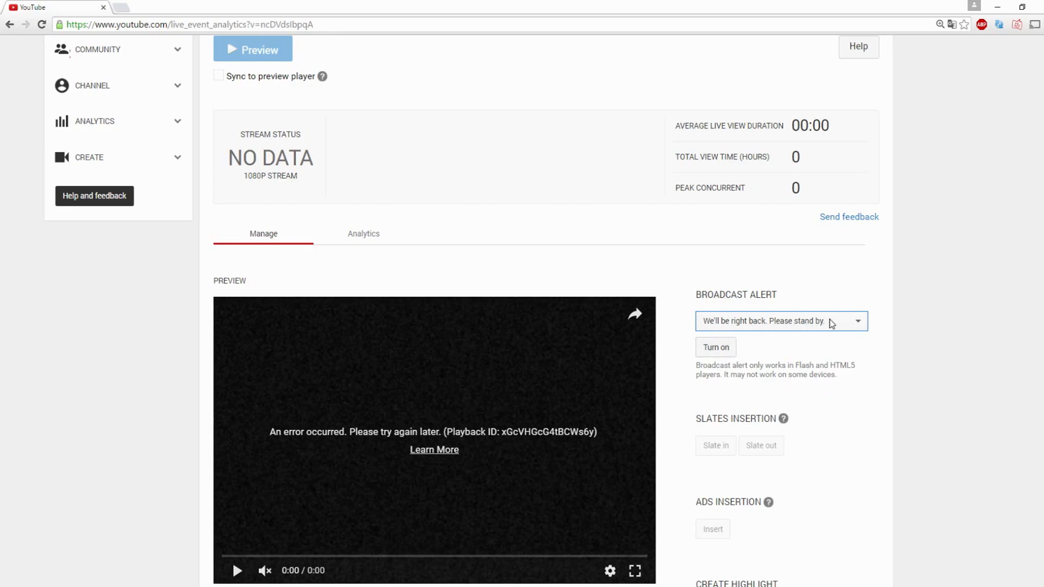
pyautogui.scroll(4, 831, 323)
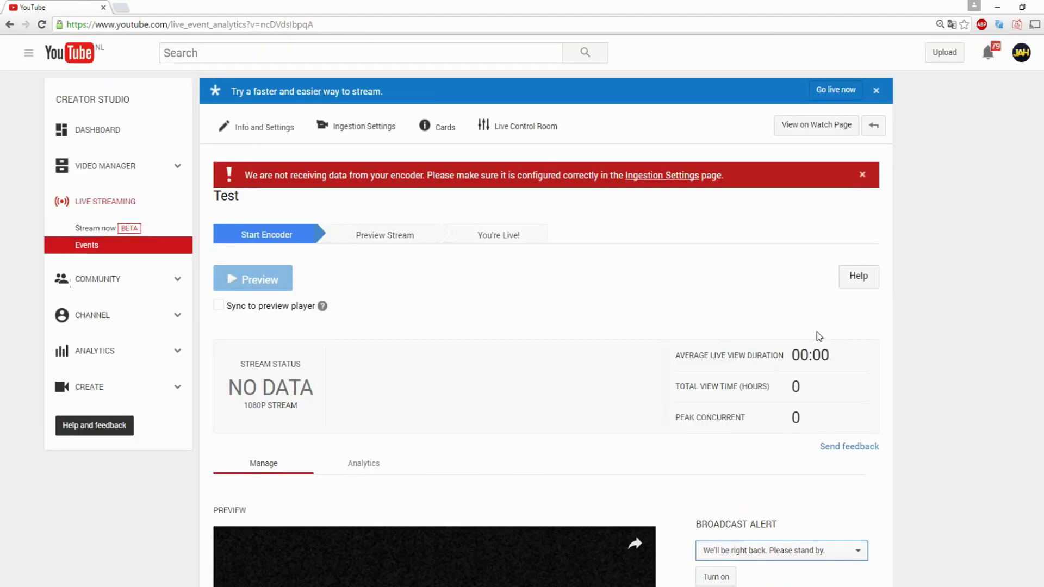
pyautogui.scroll(-2, 816, 332)
pyautogui.scroll(2, 810, 259)
pyautogui.click(819, 125)
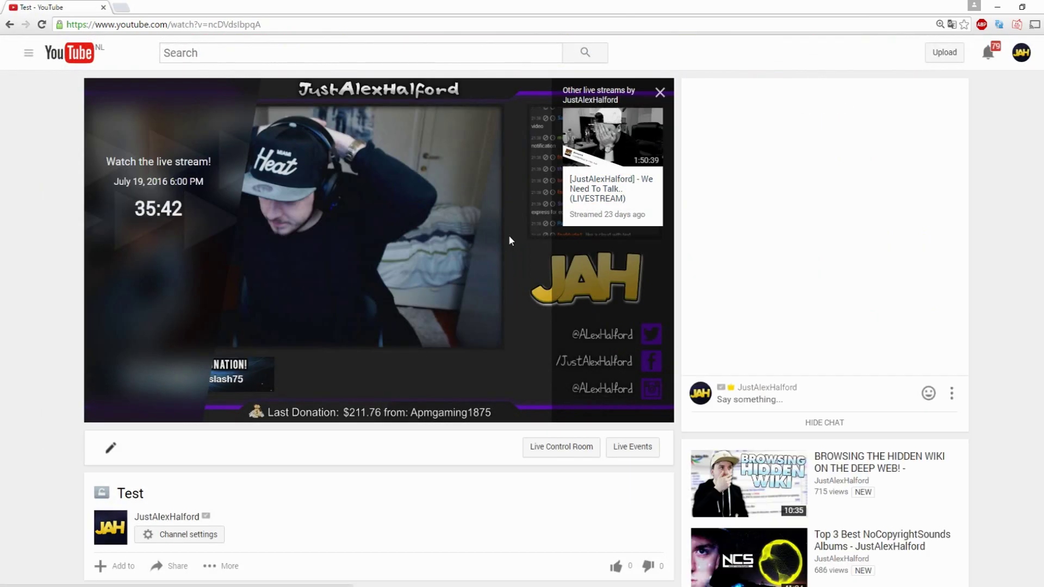
pyautogui.moveTo(133, 215)
pyautogui.mouseDown()
pyautogui.moveTo(184, 208)
pyautogui.moveTo(194, 216)
pyautogui.moveTo(132, 213)
pyautogui.mouseUp()
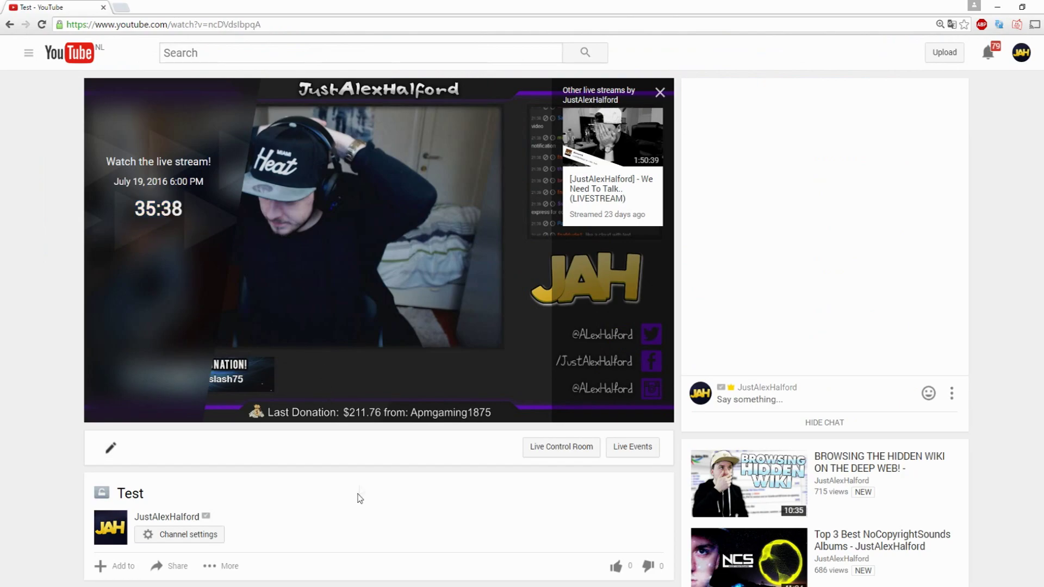
pyautogui.scroll(-8, 360, 499)
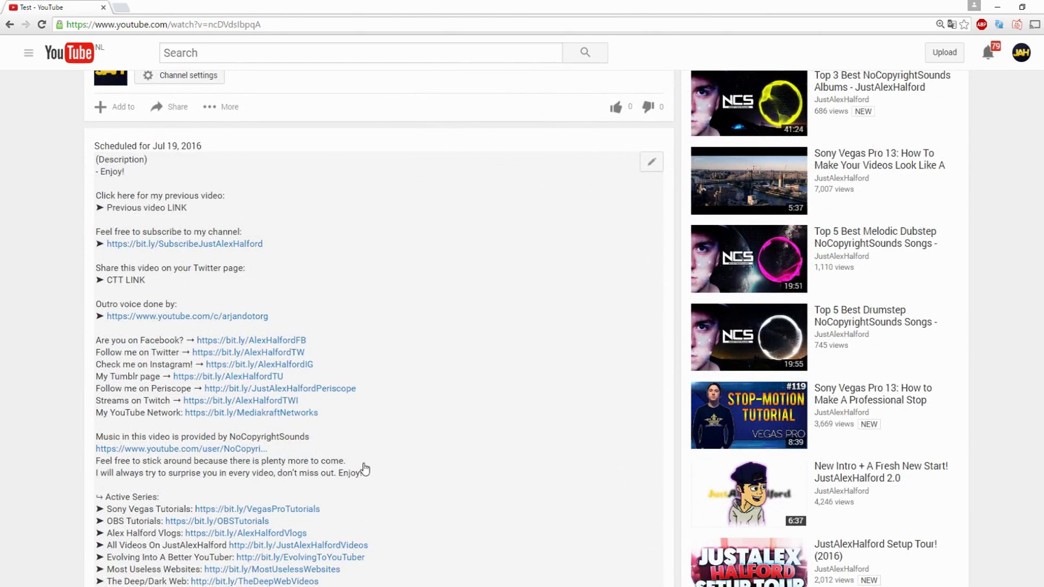
pyautogui.scroll(7, 364, 469)
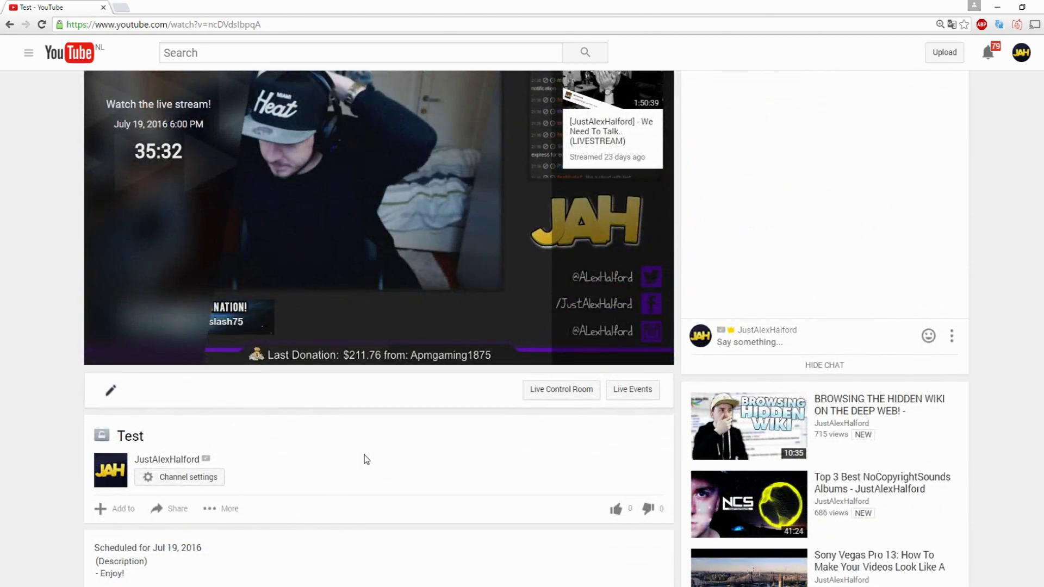
pyautogui.hotkey('alt', 'Left')
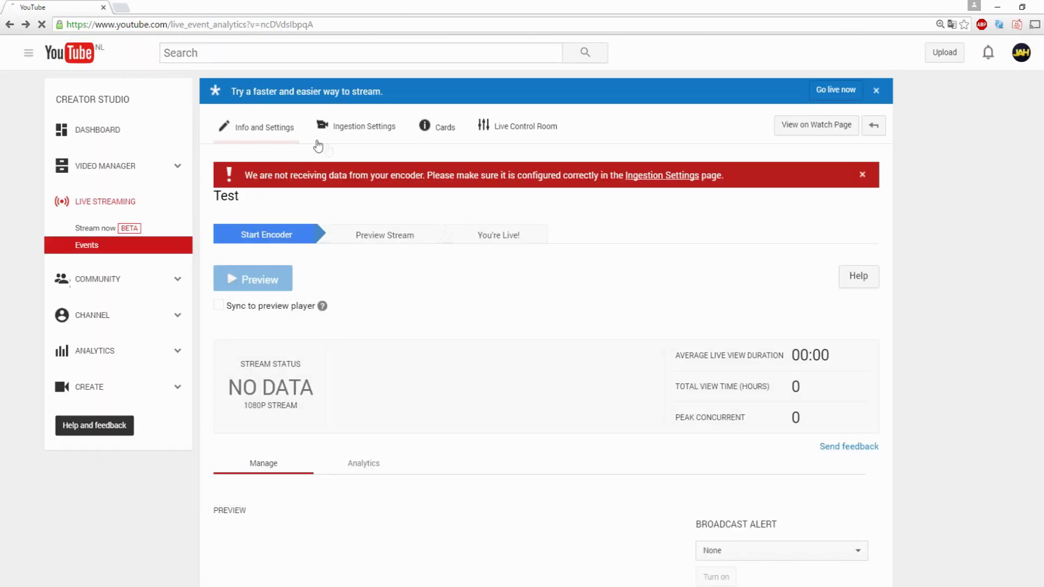
pyautogui.scroll(-10, 384, 397)
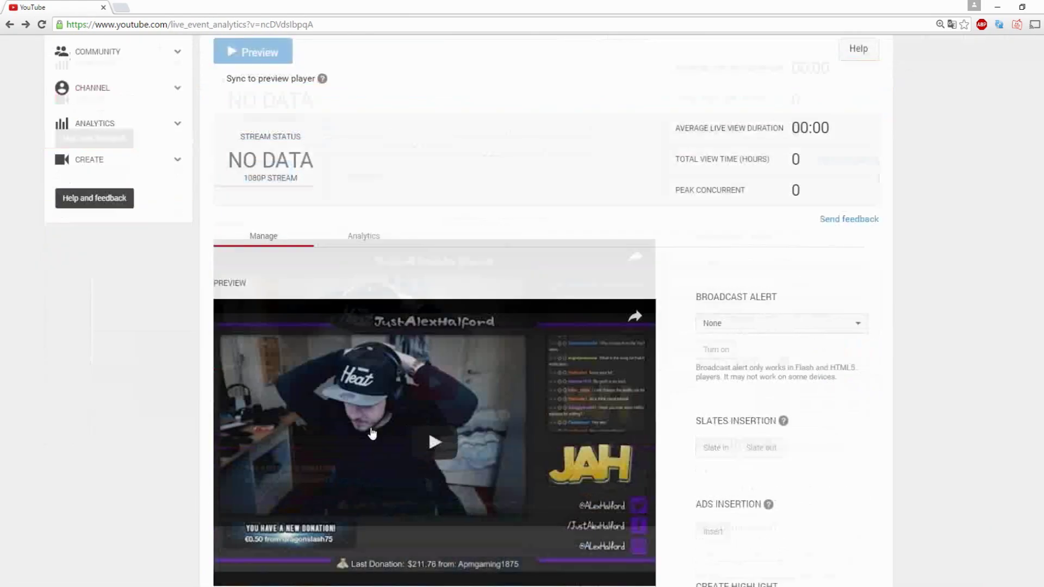
pyautogui.scroll(-5, 386, 387)
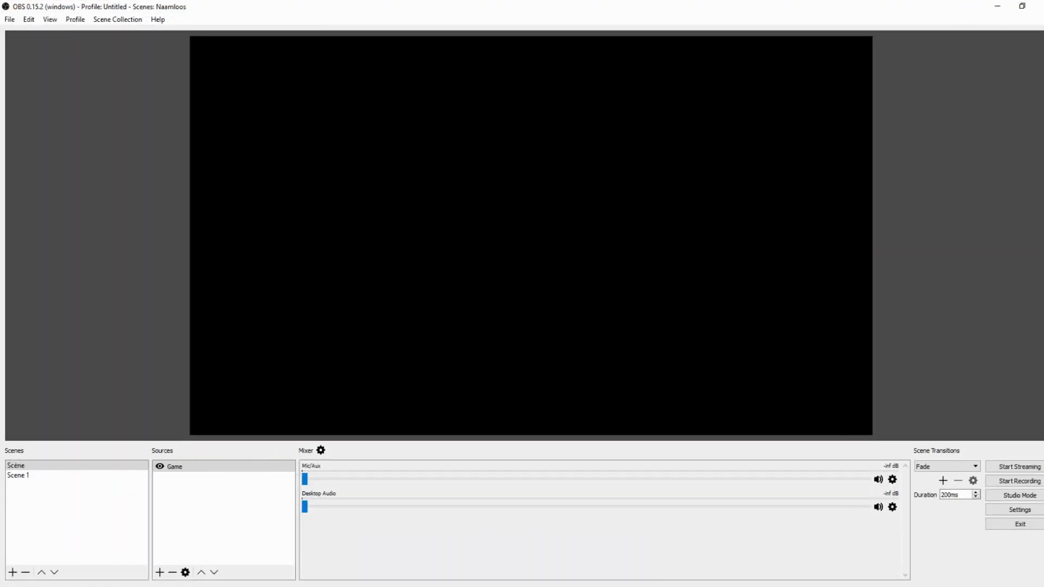
# Check the OBS Settings Stream page shows YouTube / YouTube Gaming with a stream key filled in
pyautogui.click(10, 19)
pyautogui.click(27, 63)
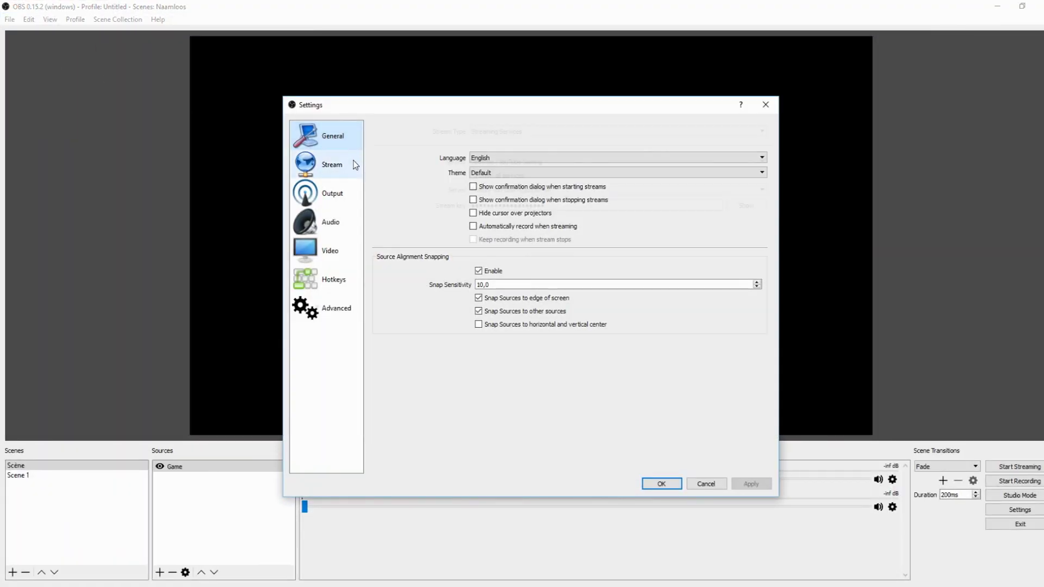
pyautogui.click(354, 164)
pyautogui.moveTo(553, 209); pyautogui.dragTo(427, 205)
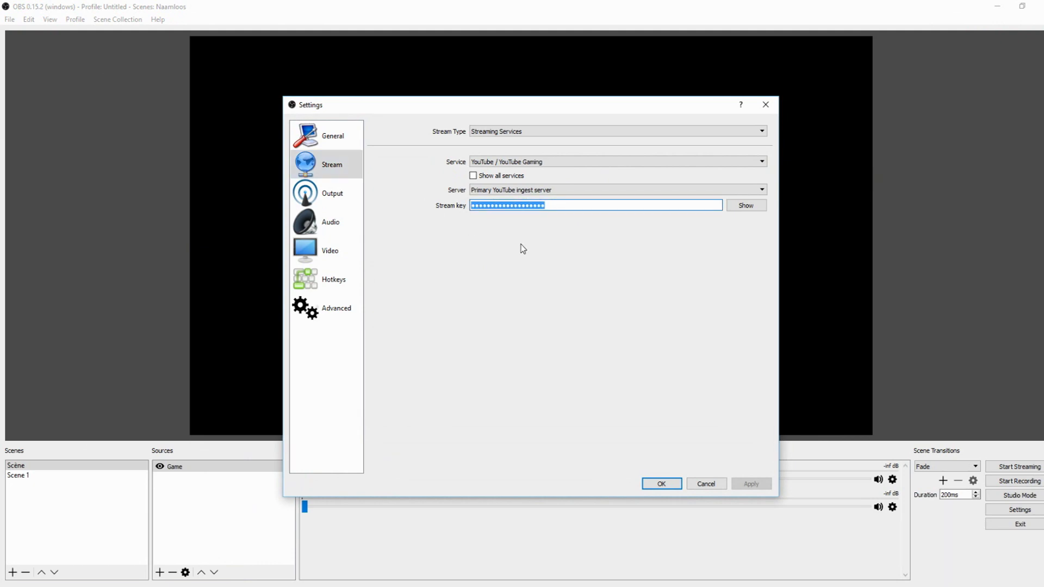
pyautogui.click(492, 206)
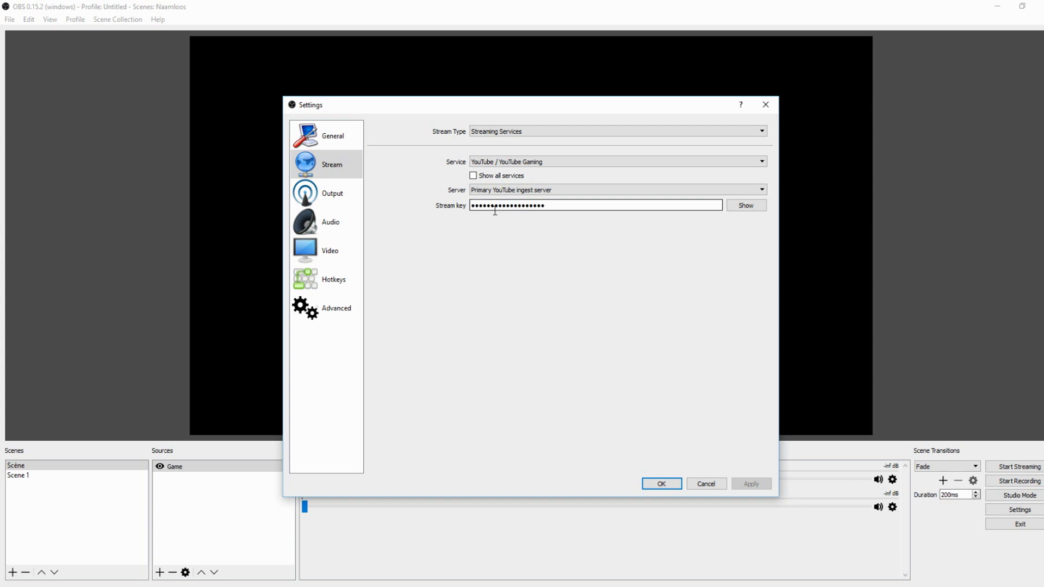
# Save the stream settings with OK and close the OBS Settings window
pyautogui.click(662, 484)
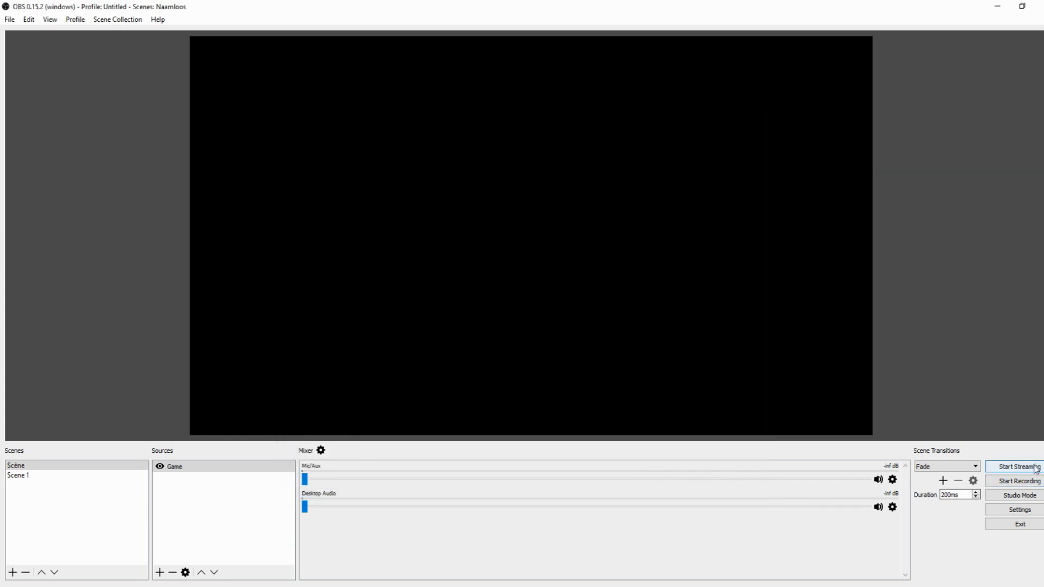